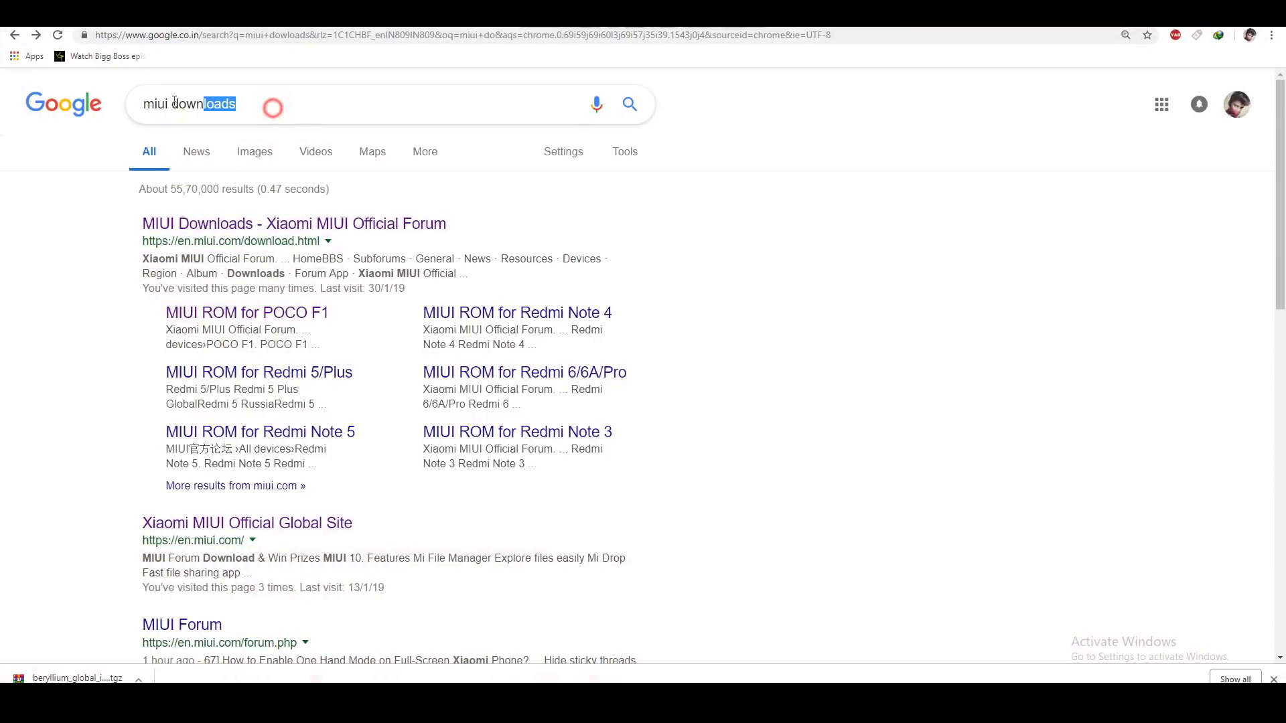
Open the POCO F1 page on en.miui.com listing Stable ROM V10.2.2.0 and Developer ROM packs.
left_click(771, 254)
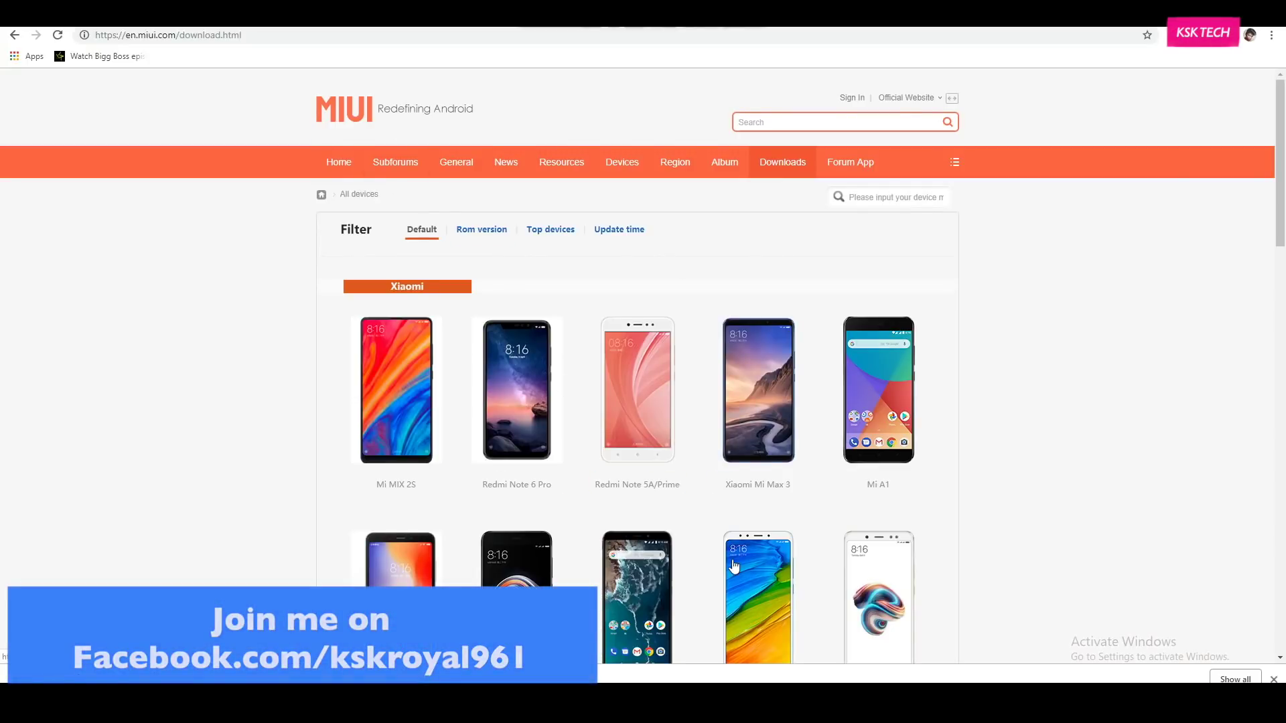
scroll(735, 568, "down", 5)
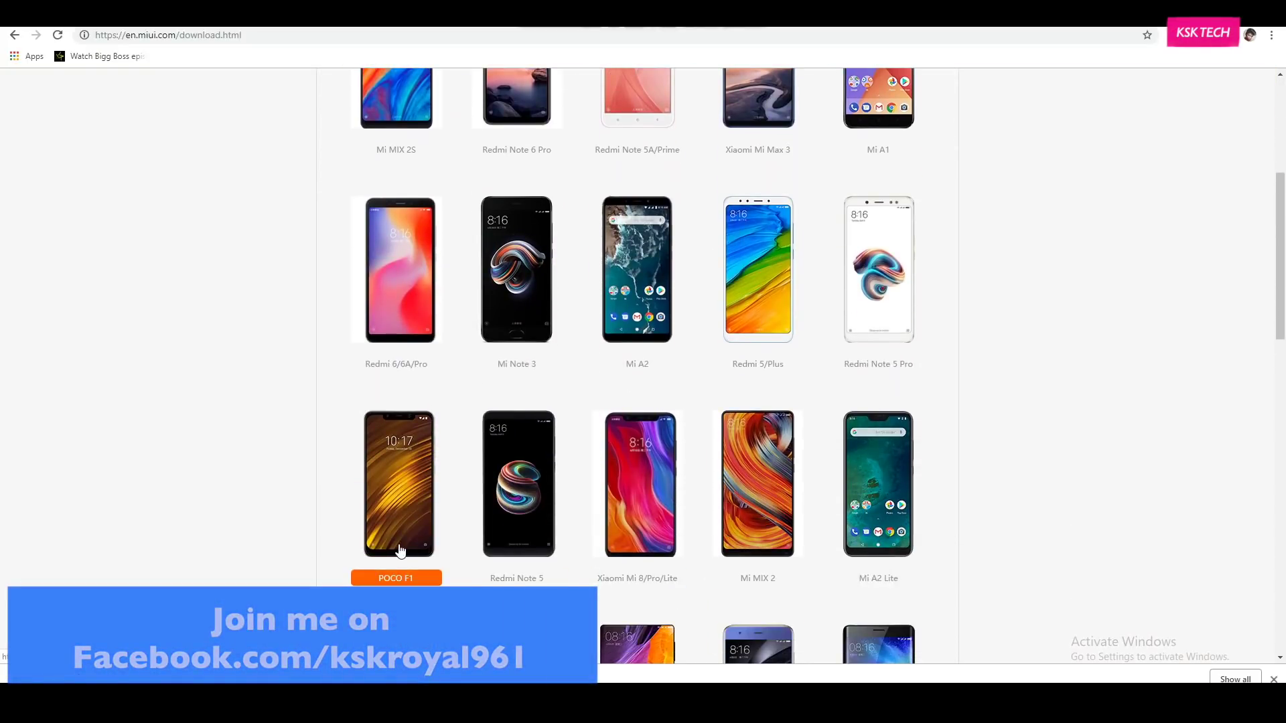
scroll(400, 551, "down", 3)
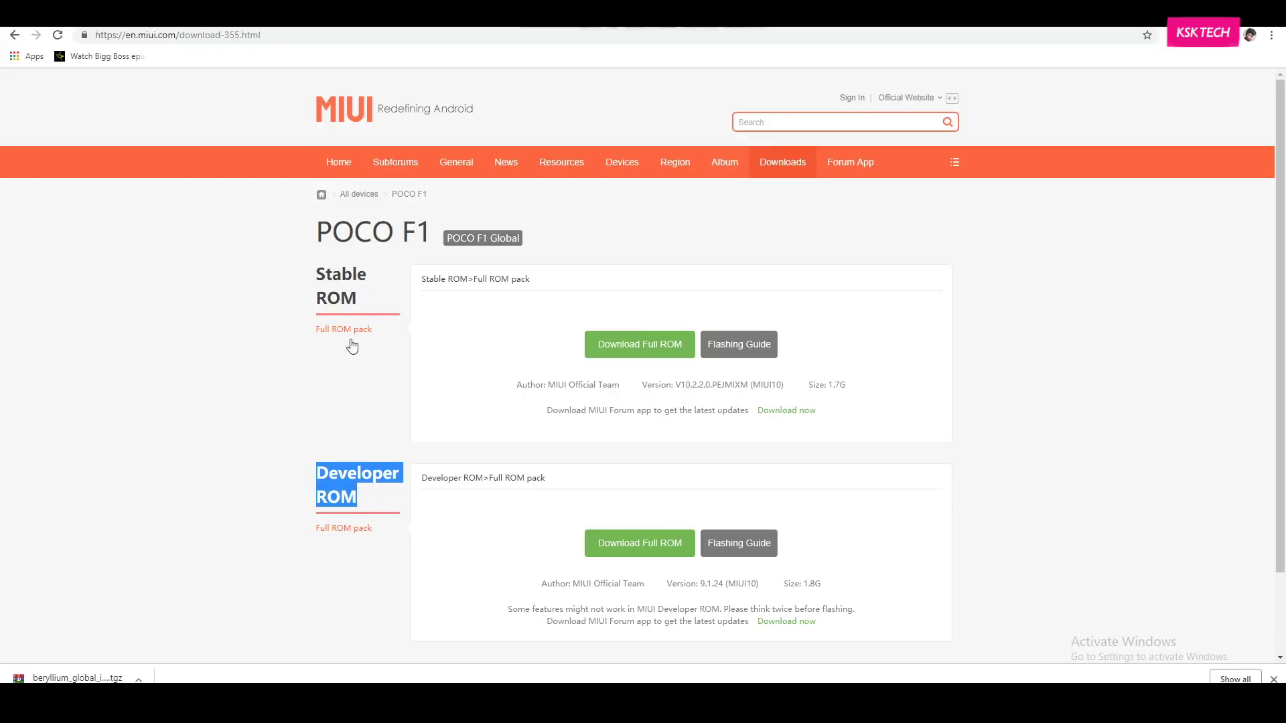
Open the Fastboot Update flashing guide and fetch its 46 MB MIUI ROM Flashing Tool.
left_click_drag(360, 299, 328, 275)
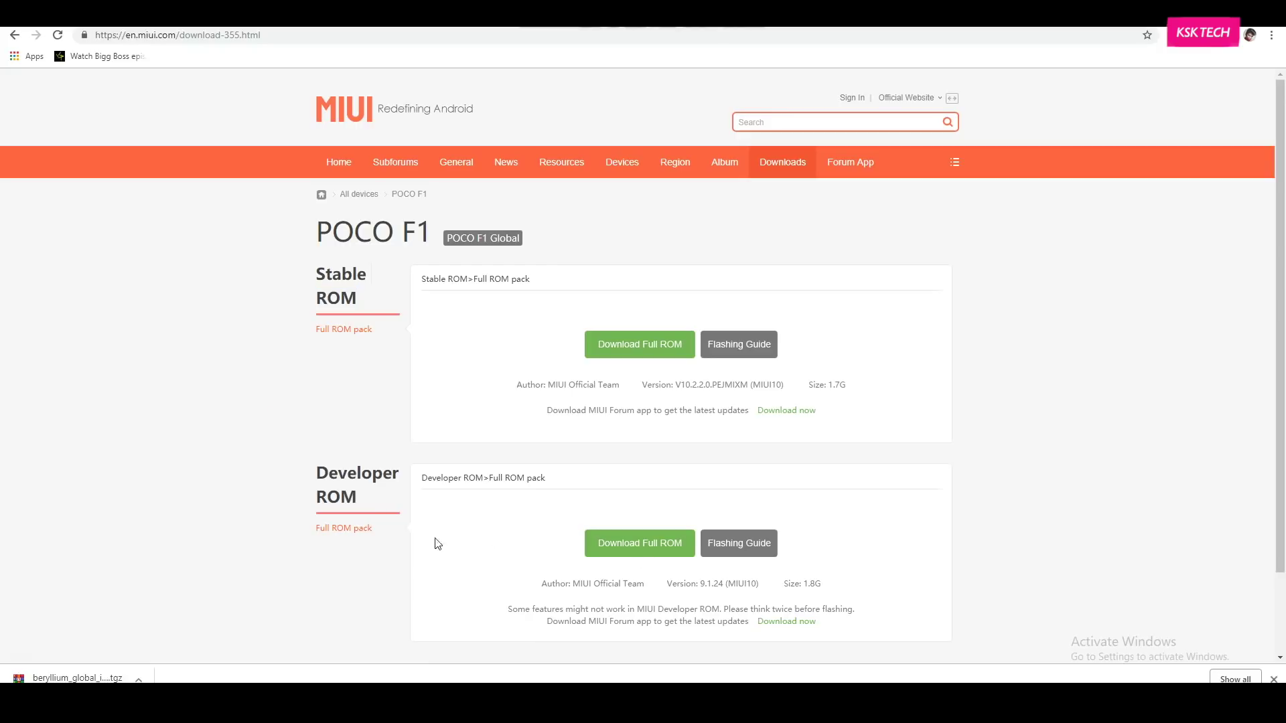
left_click(743, 345)
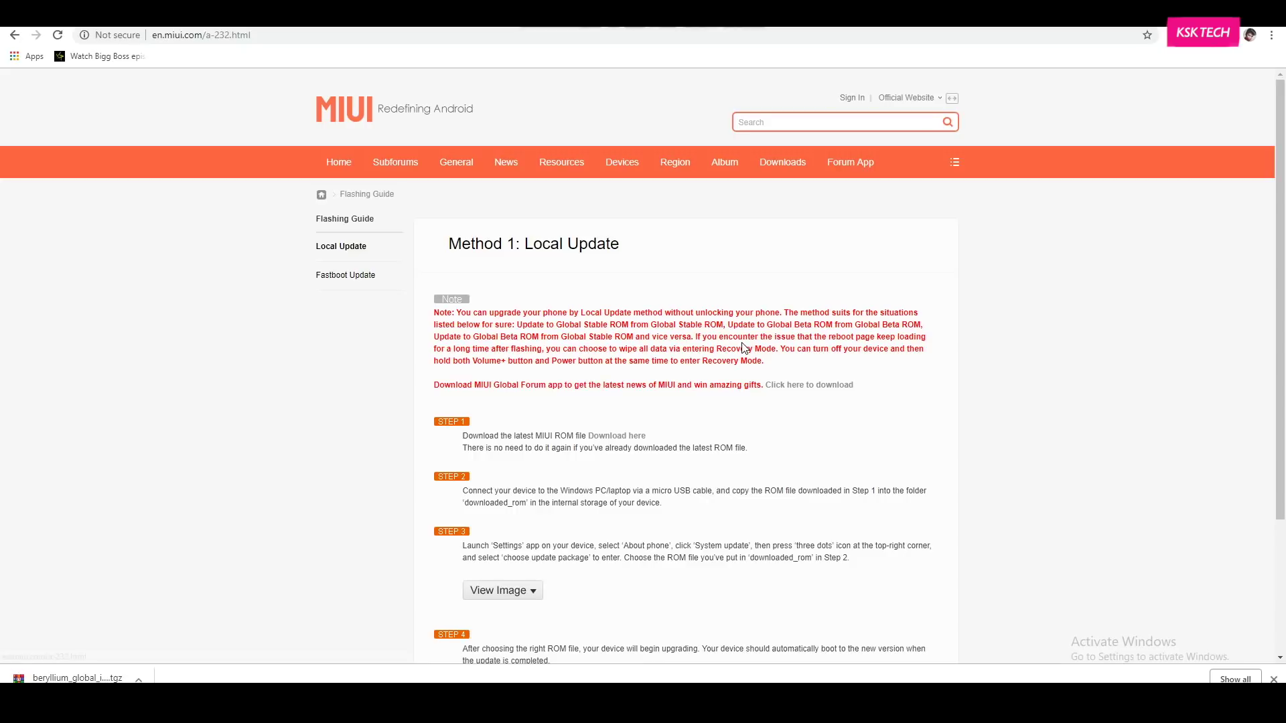
left_click(354, 280)
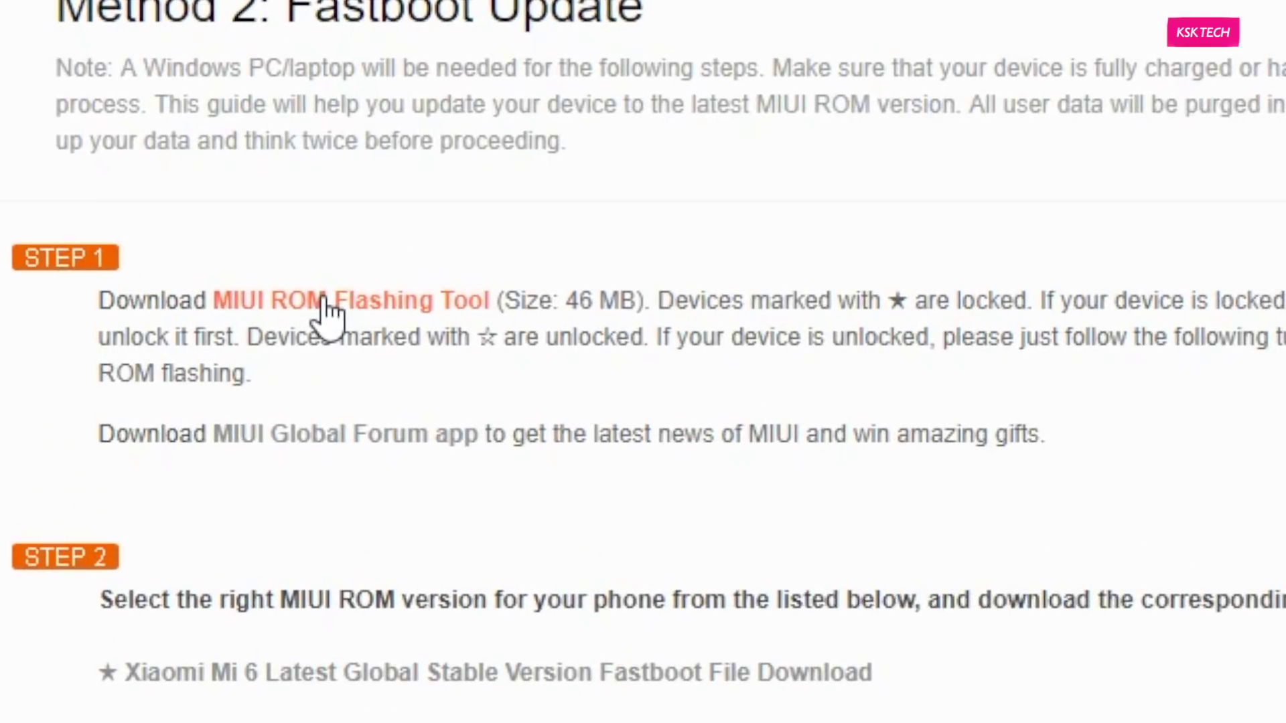
left_click(338, 309)
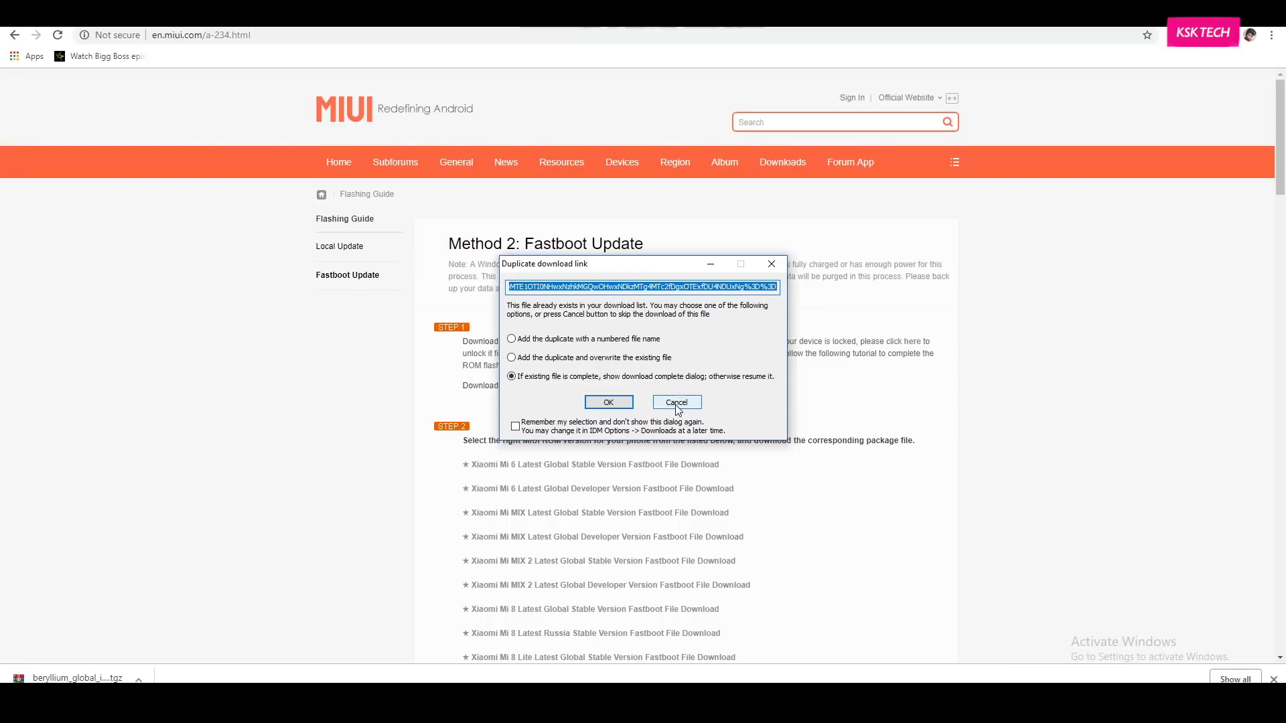
Skip the duplicate tool download and download the POCO F1 Latest Global Stable fastboot ROM.
left_click(677, 403)
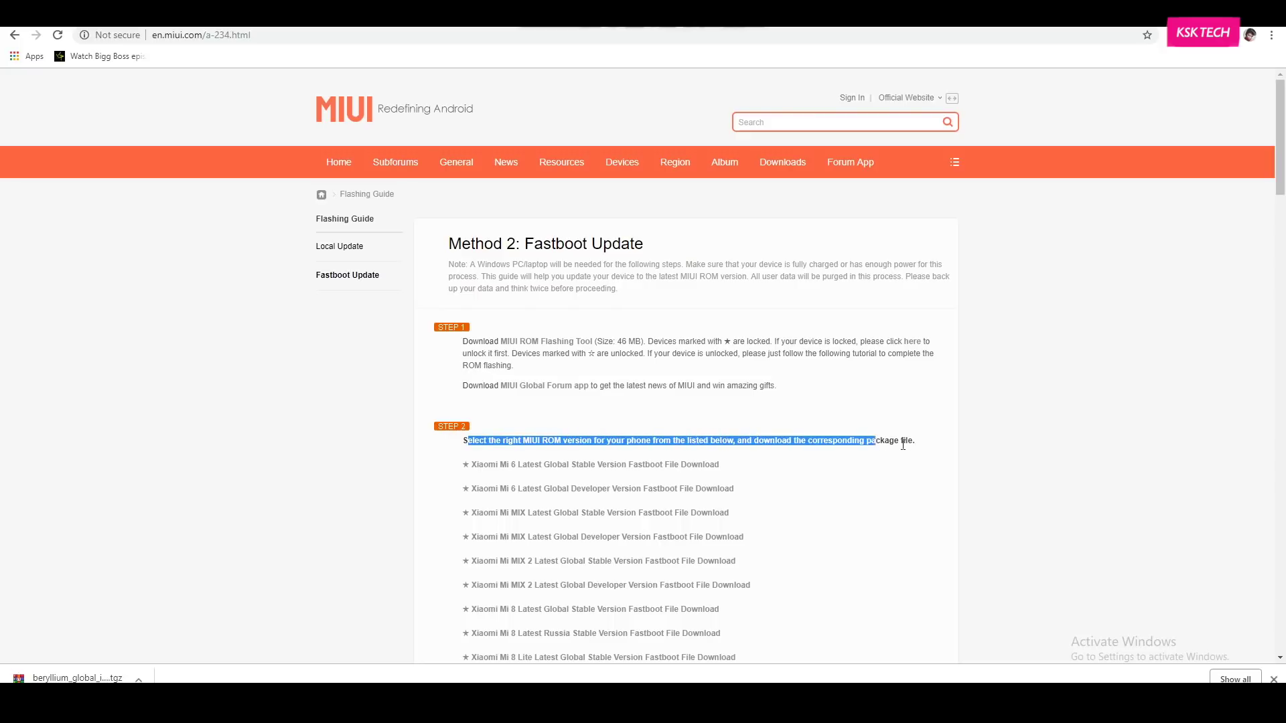
left_click_drag(906, 445, 915, 442)
left_click(950, 503)
scroll(950, 502, "down", 15)
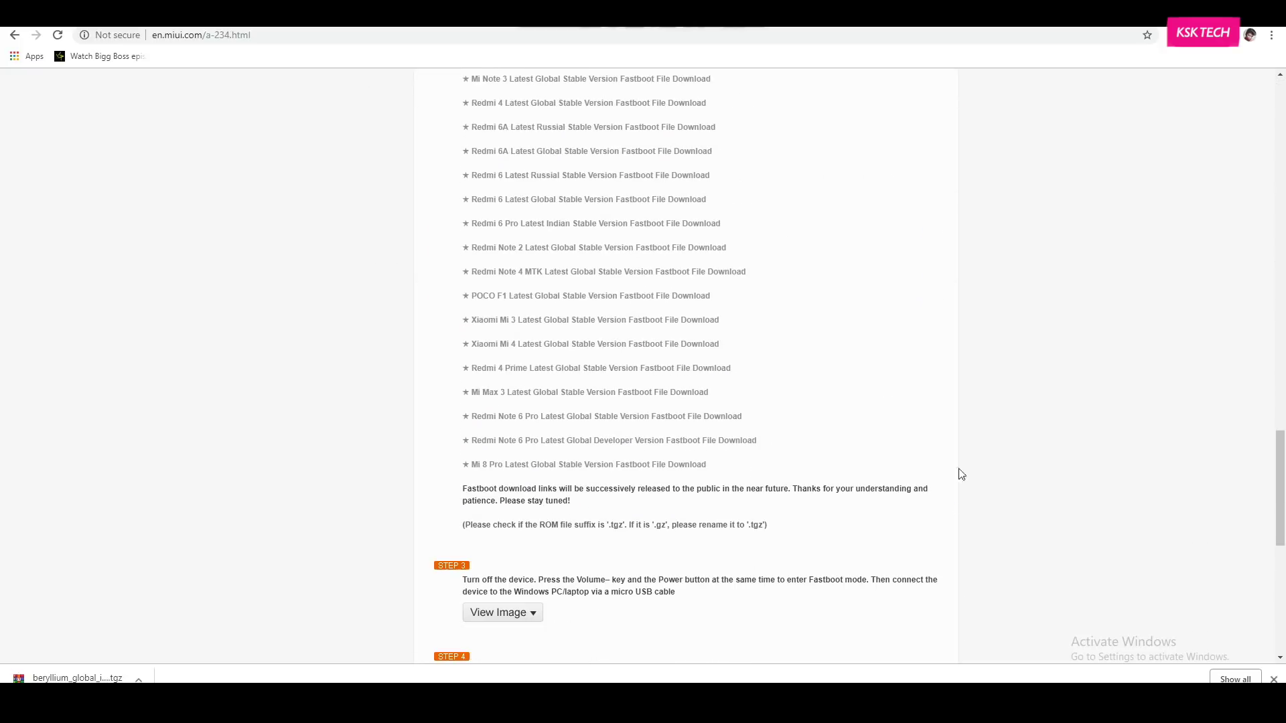
double_click(483, 296)
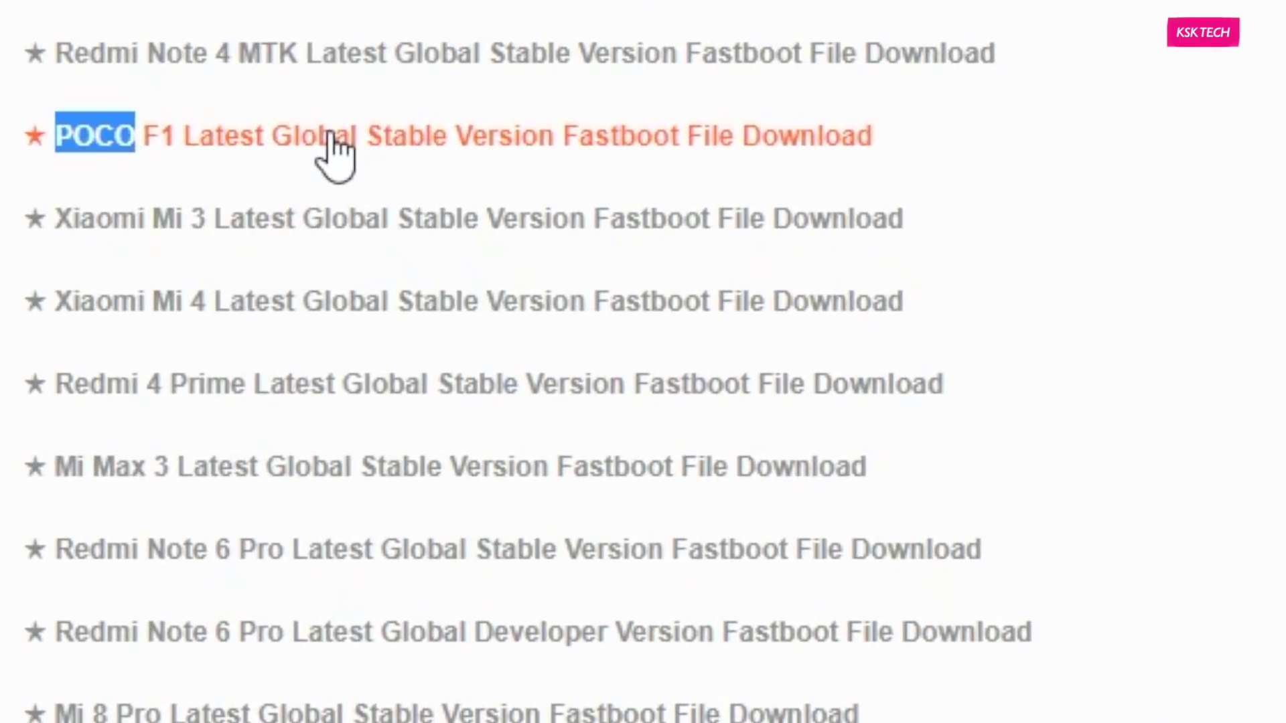
left_click(331, 138)
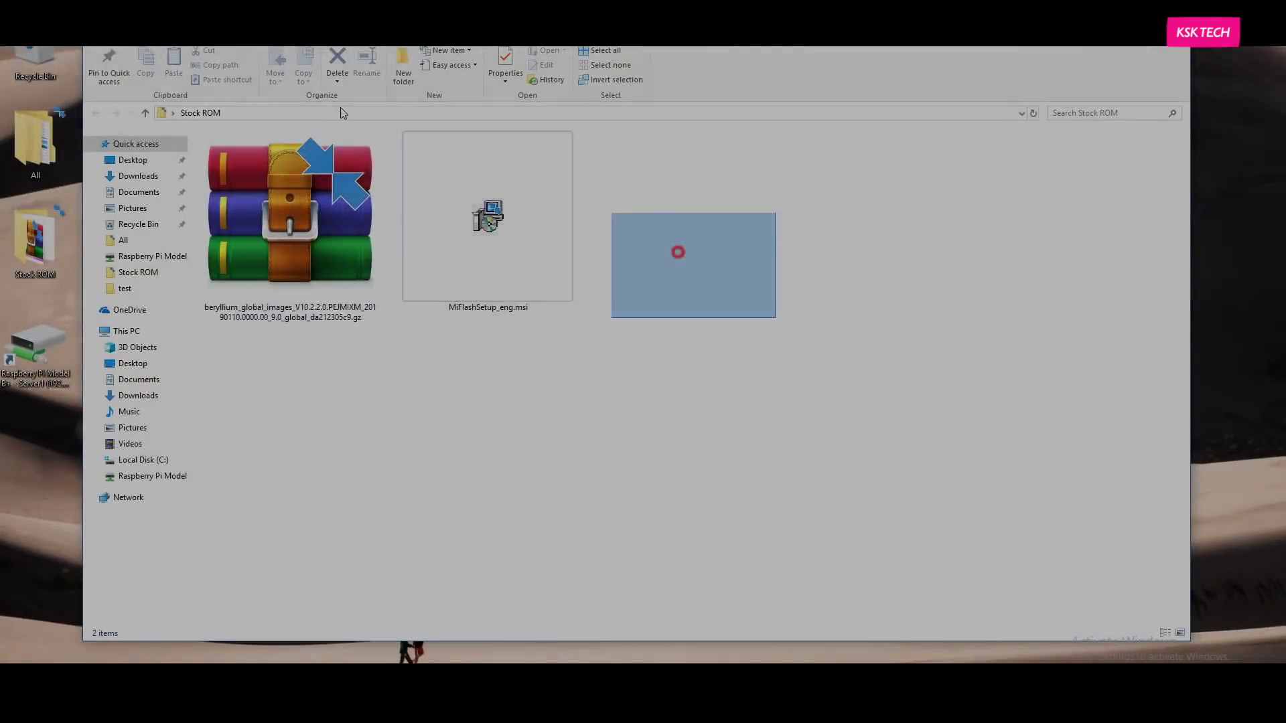
Install XiaoMiFlash from MiFlashSetup_eng.msi and put its XiaoMiFlash.exe shortcut in the Stock ROM folder.
left_click_drag(612, 213, 201, 288)
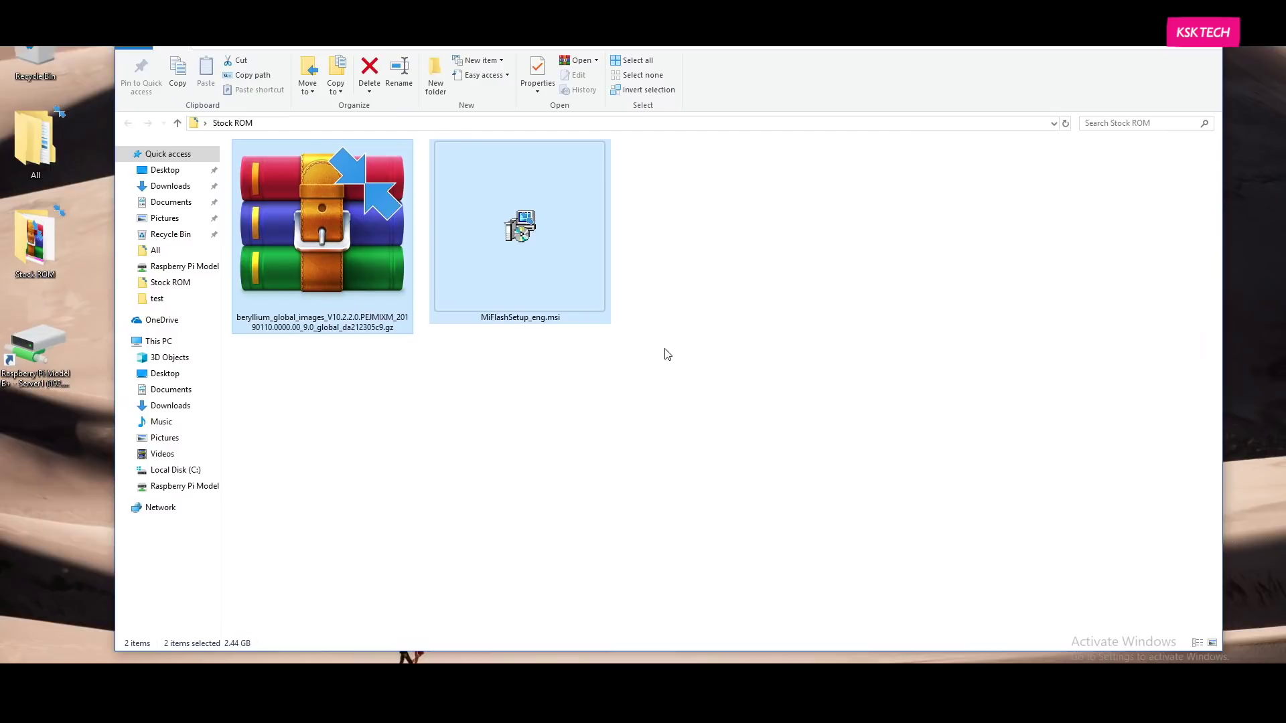
left_click(654, 484)
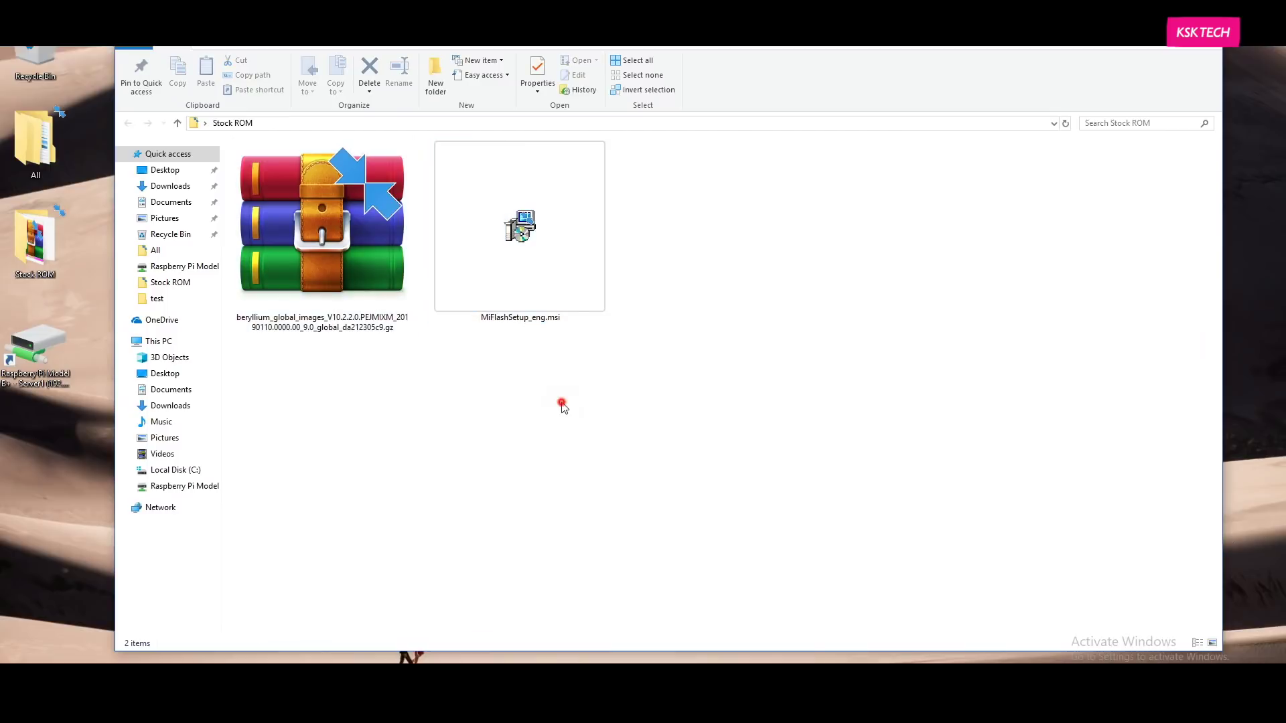
left_click(516, 163)
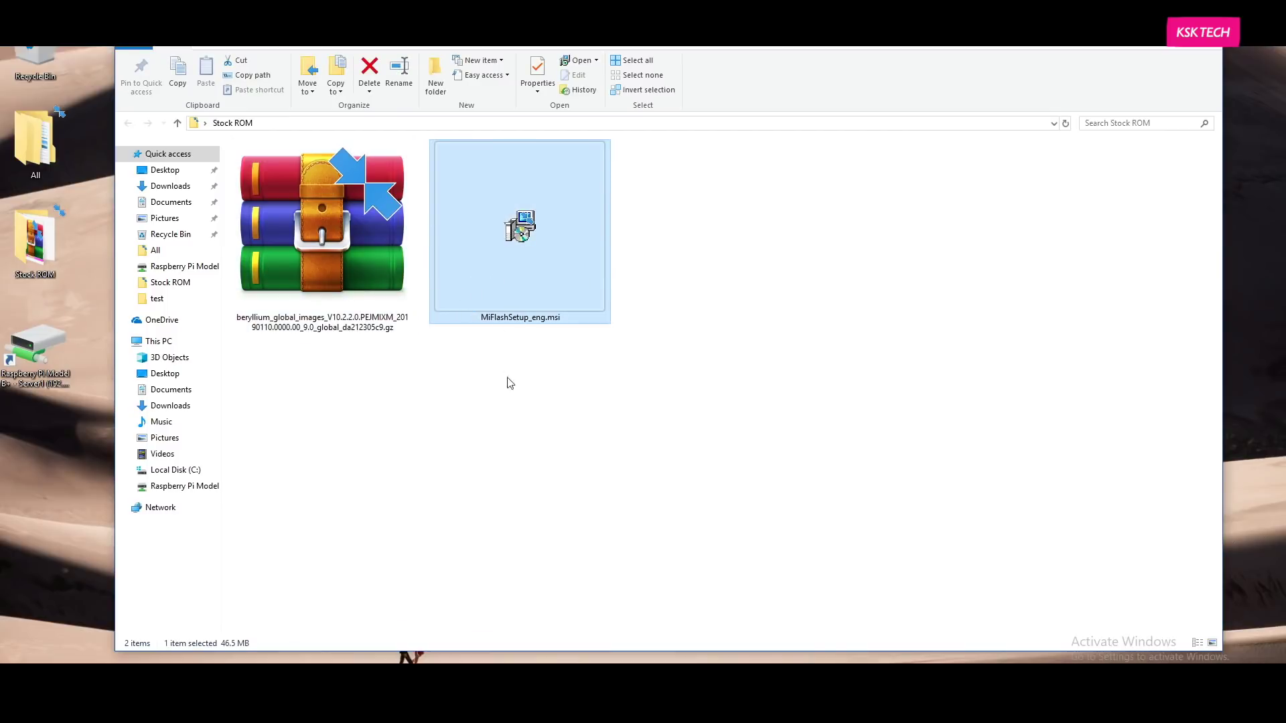
double_click(519, 320)
key("Return")
key("Return")
key("Return")
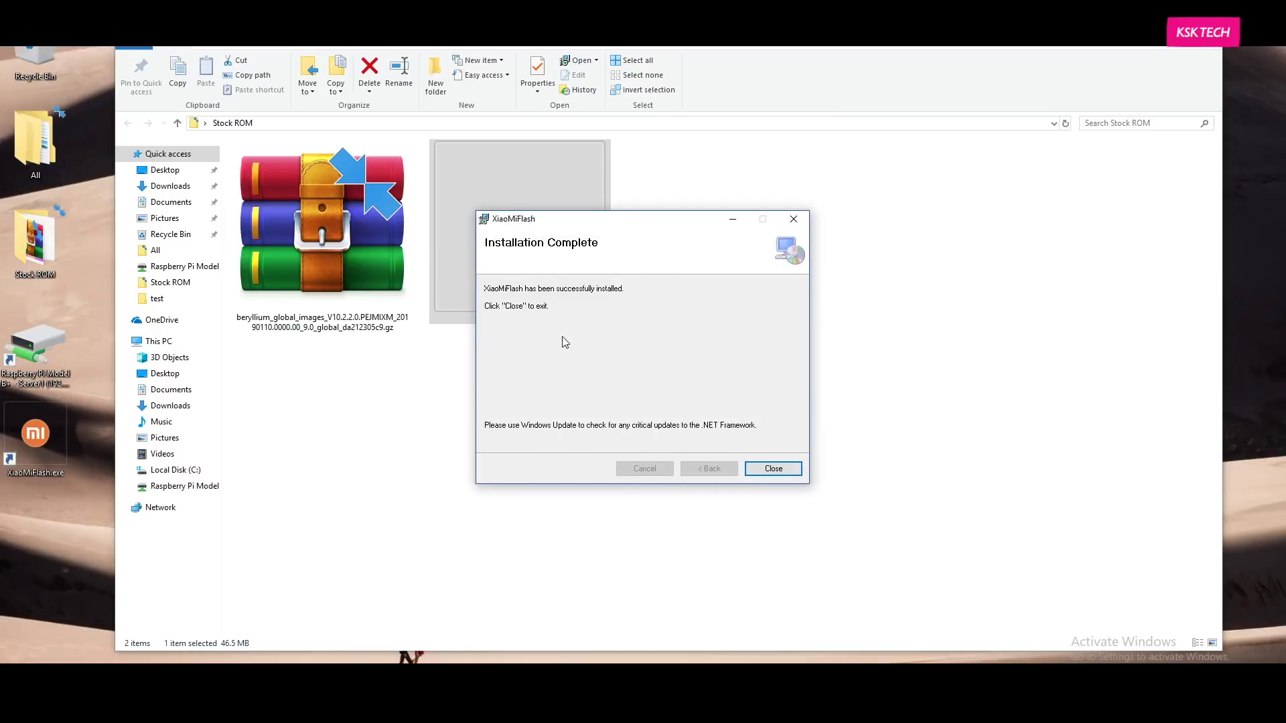
left_click(773, 469)
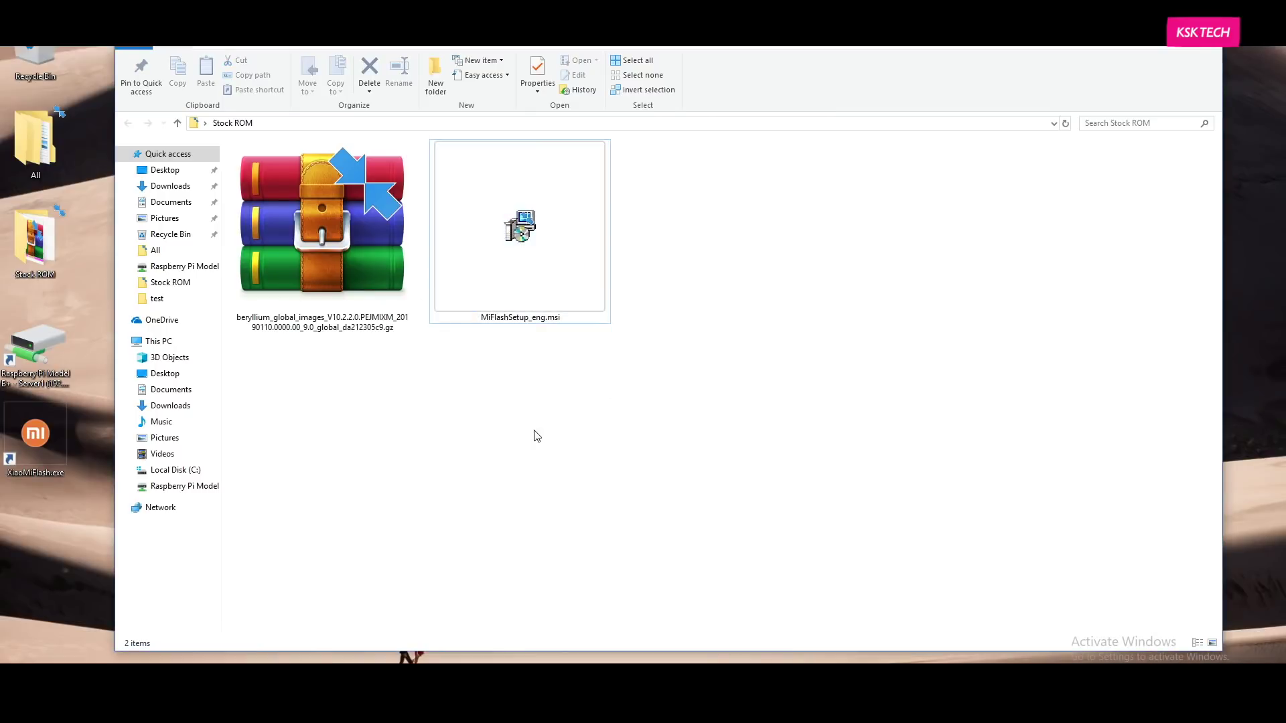
left_click_drag(20, 467, 724, 281)
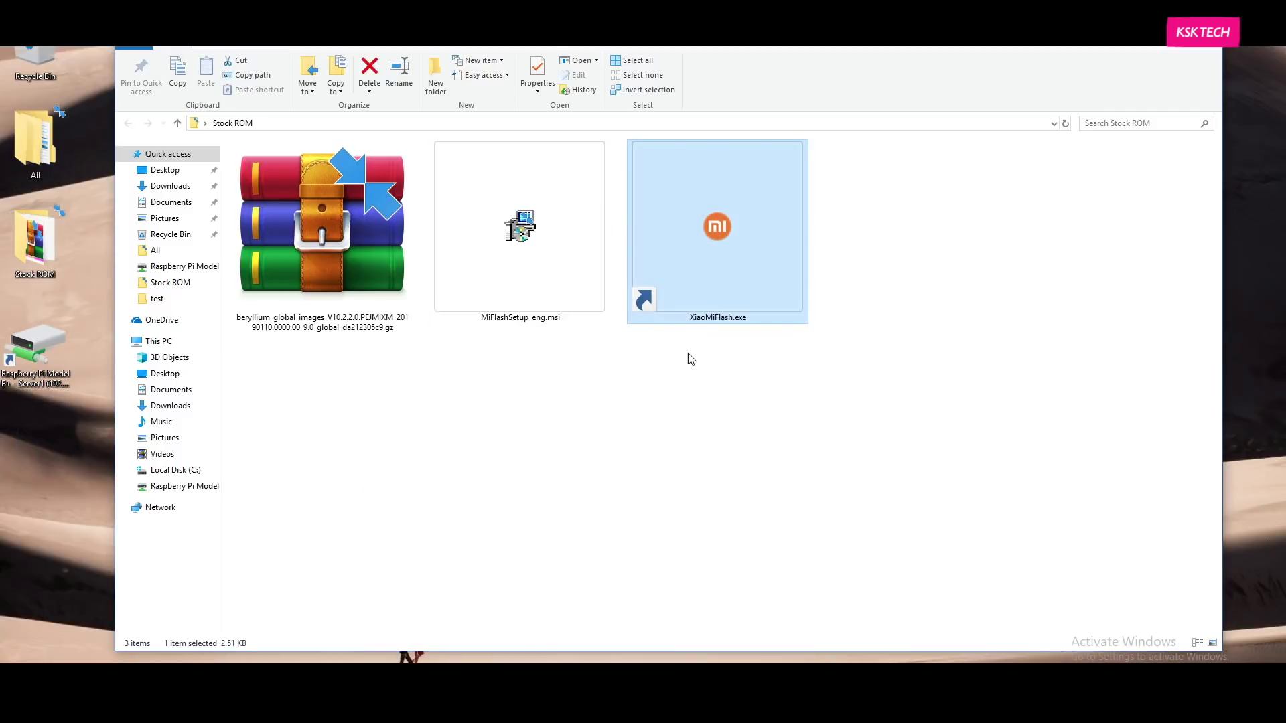
Delete the XiaoMiFlash.exe shortcut and select the beryllium ROM archive.
key("Delete")
left_click(360, 333)
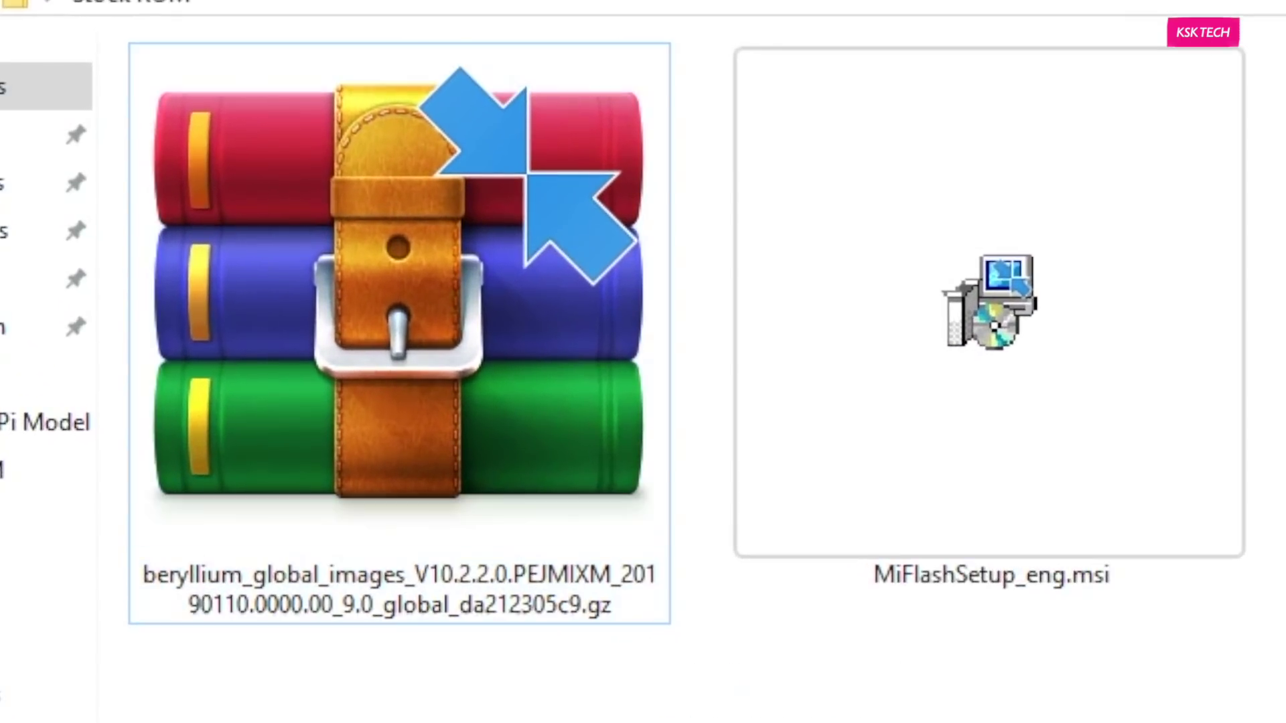
left_click(312, 215)
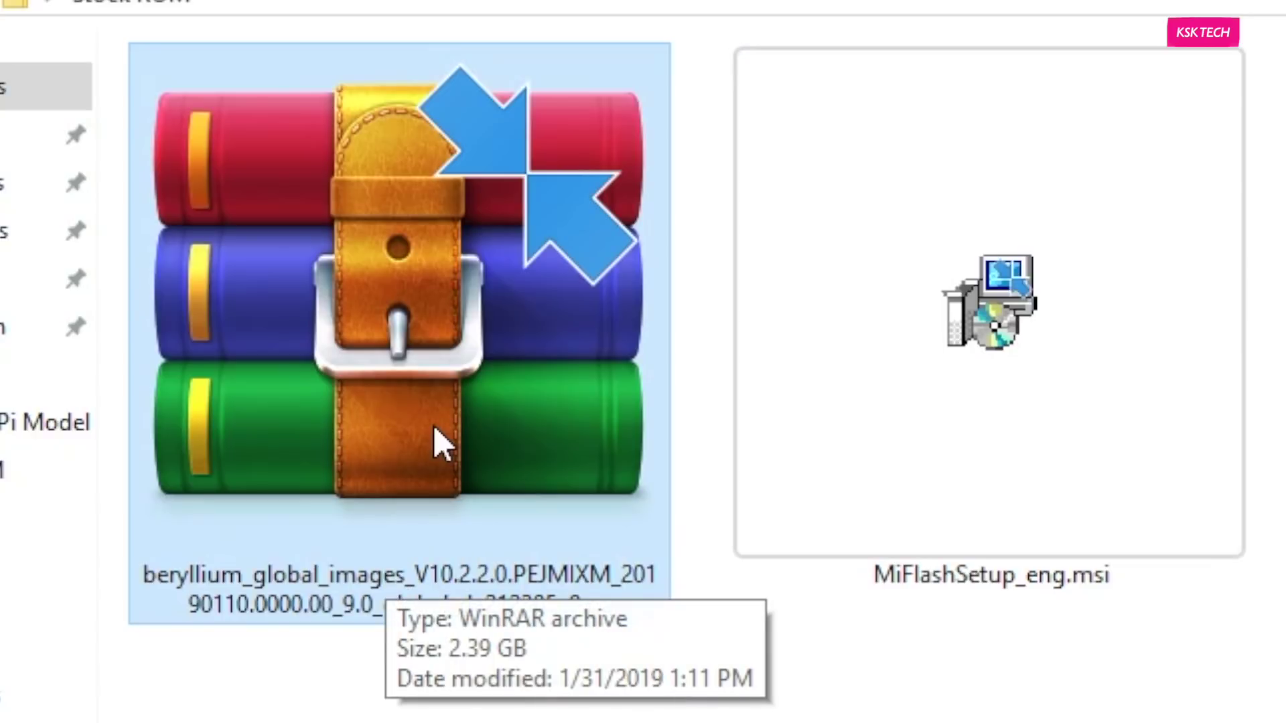
Rename the beryllium ROM archive's extension from .gz to .tgz, accepting the warning.
right_click(431, 381)
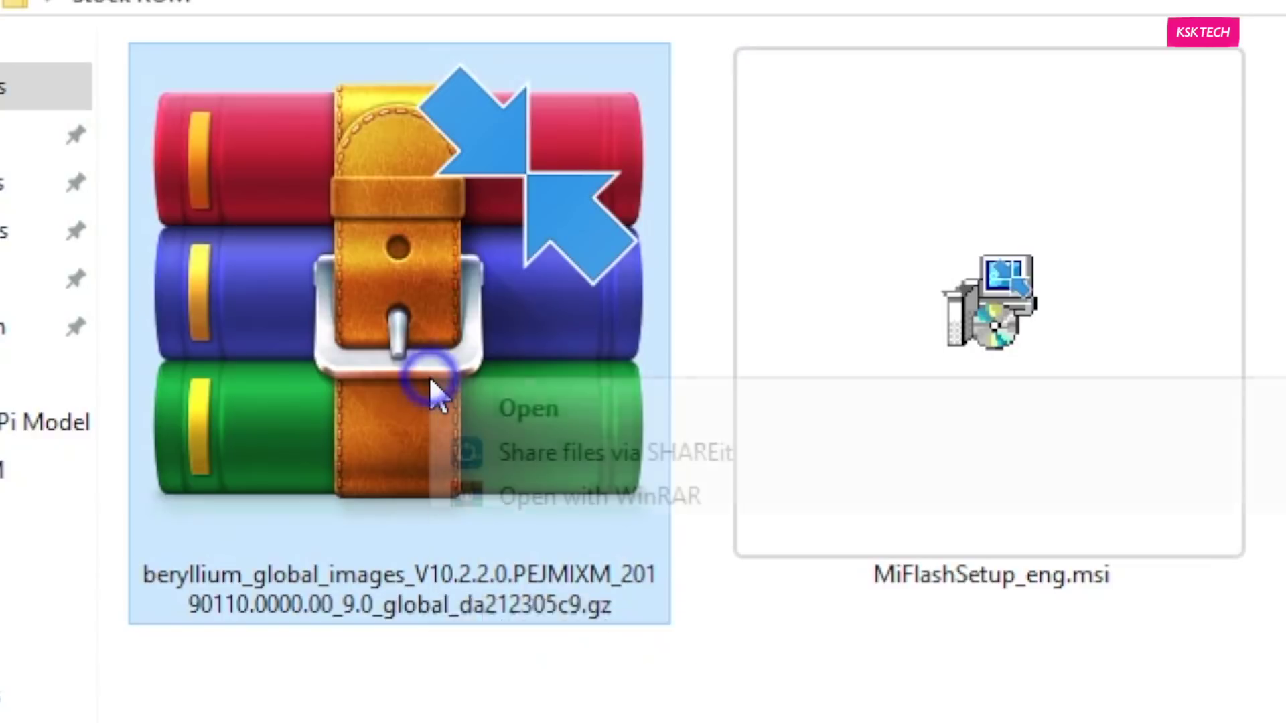
key("m")
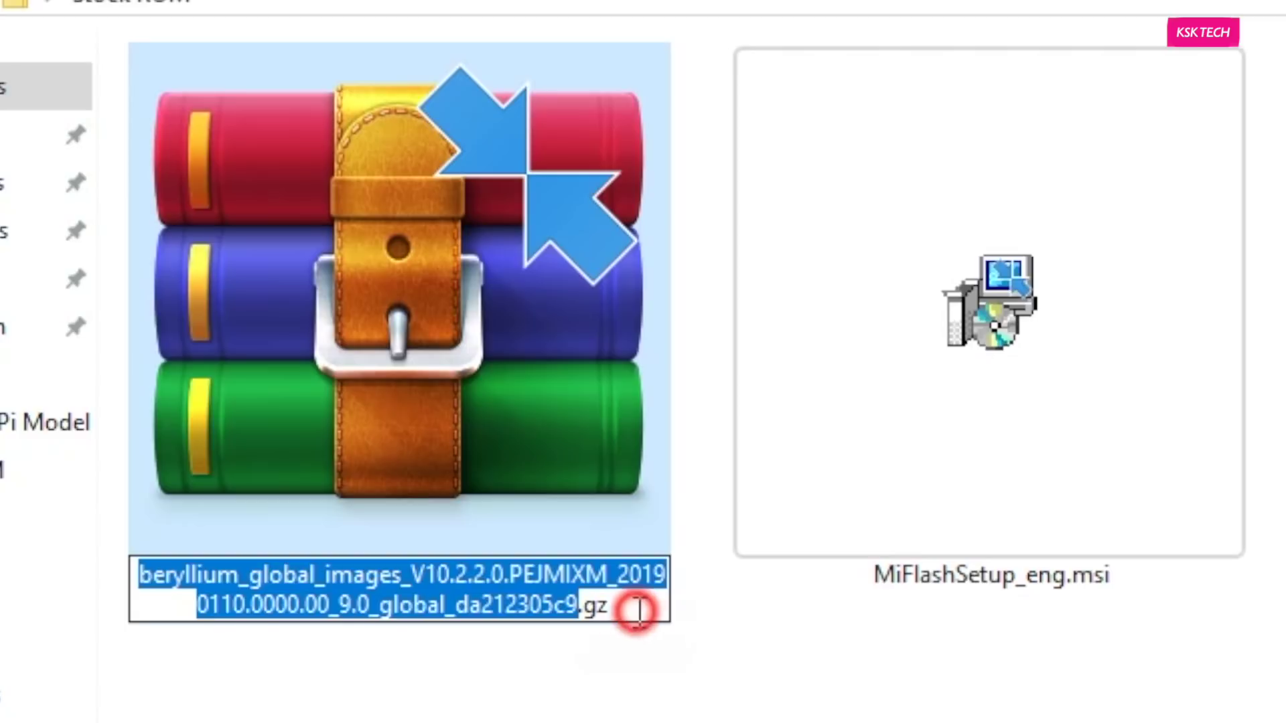
left_click(639, 611)
left_click_drag(603, 608, 593, 606)
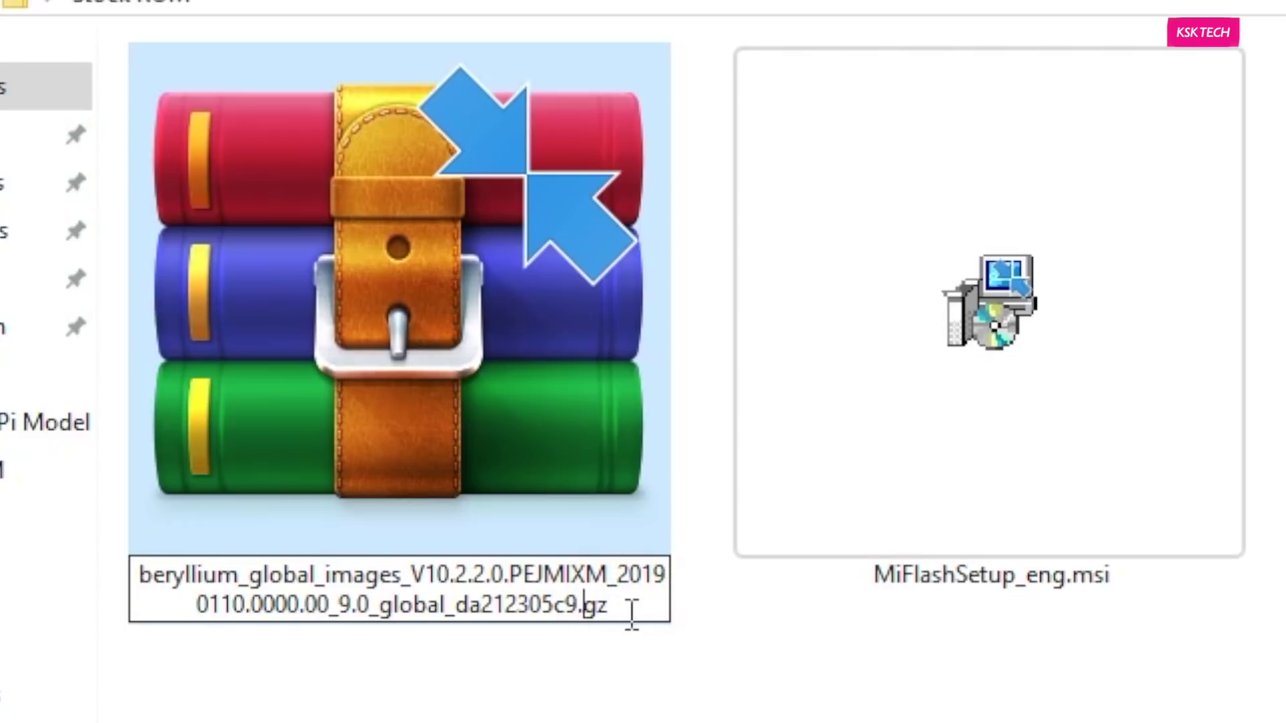
type("t")
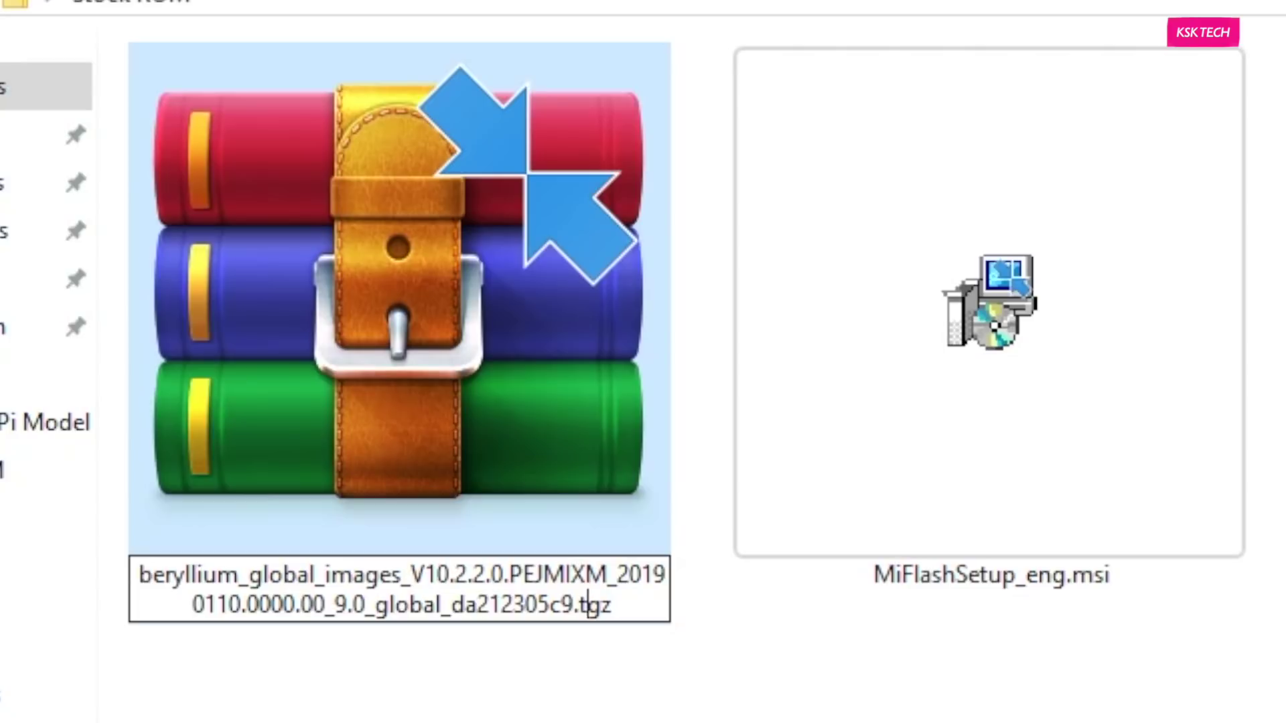
key("Return")
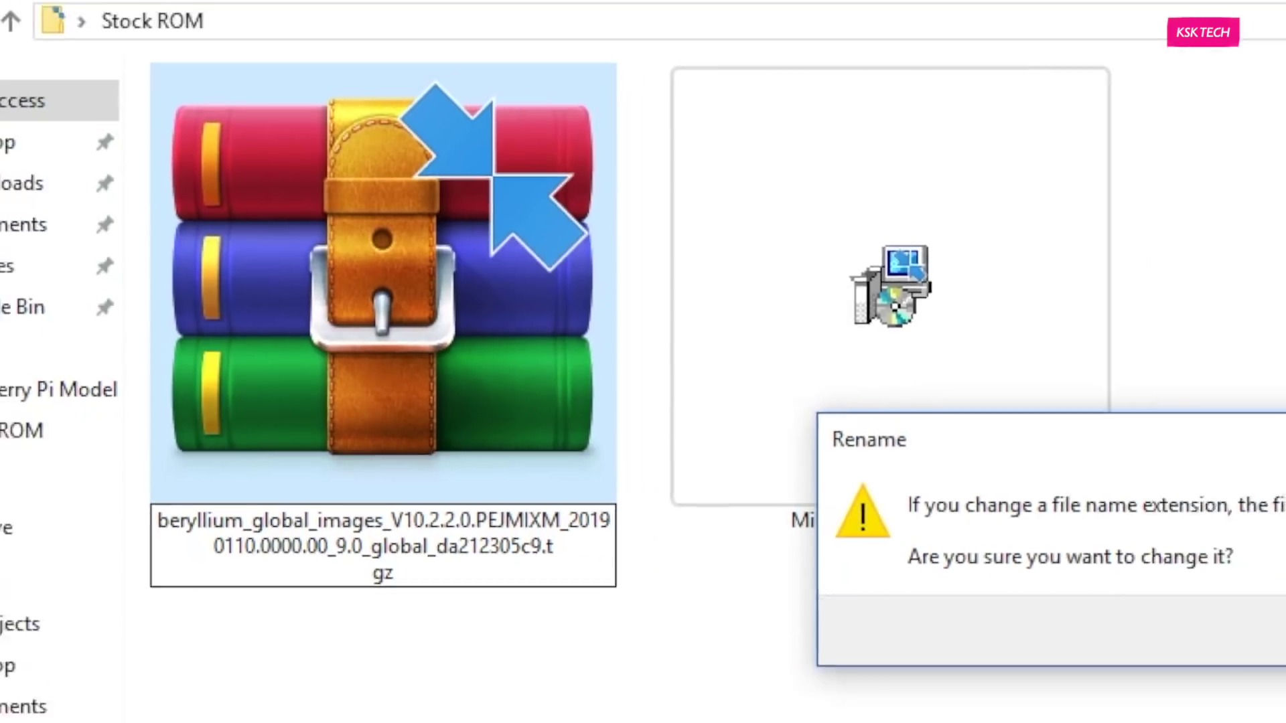
key("Return")
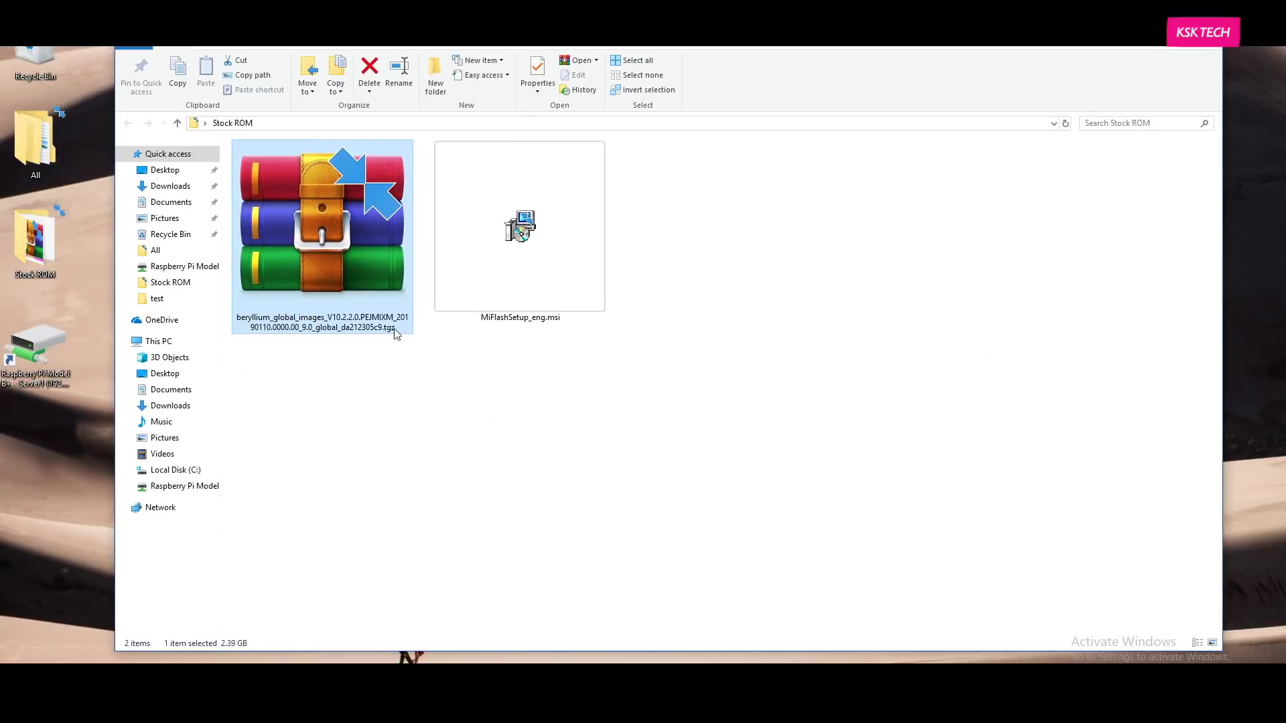
Extract the .tgz ROM archive to the Desktop as beryllium_global_images_V10.2.2.0 with WinRAR.
right_click(337, 204)
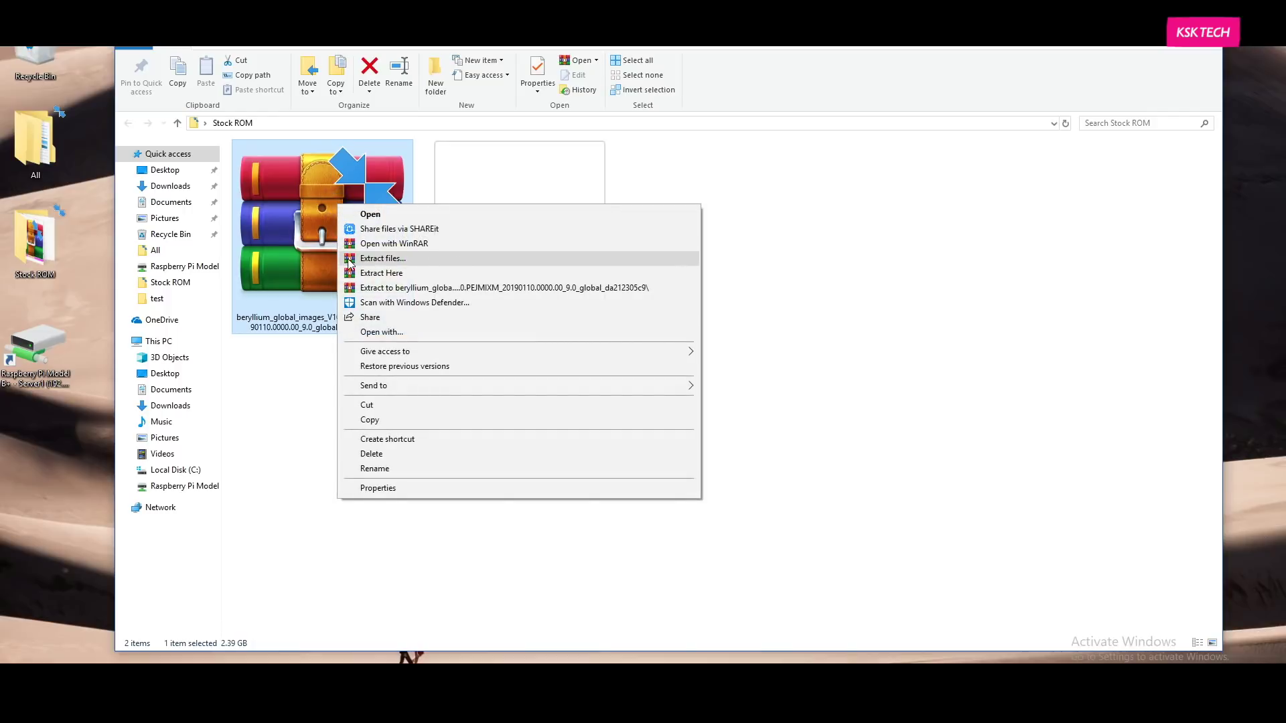
left_click(442, 259)
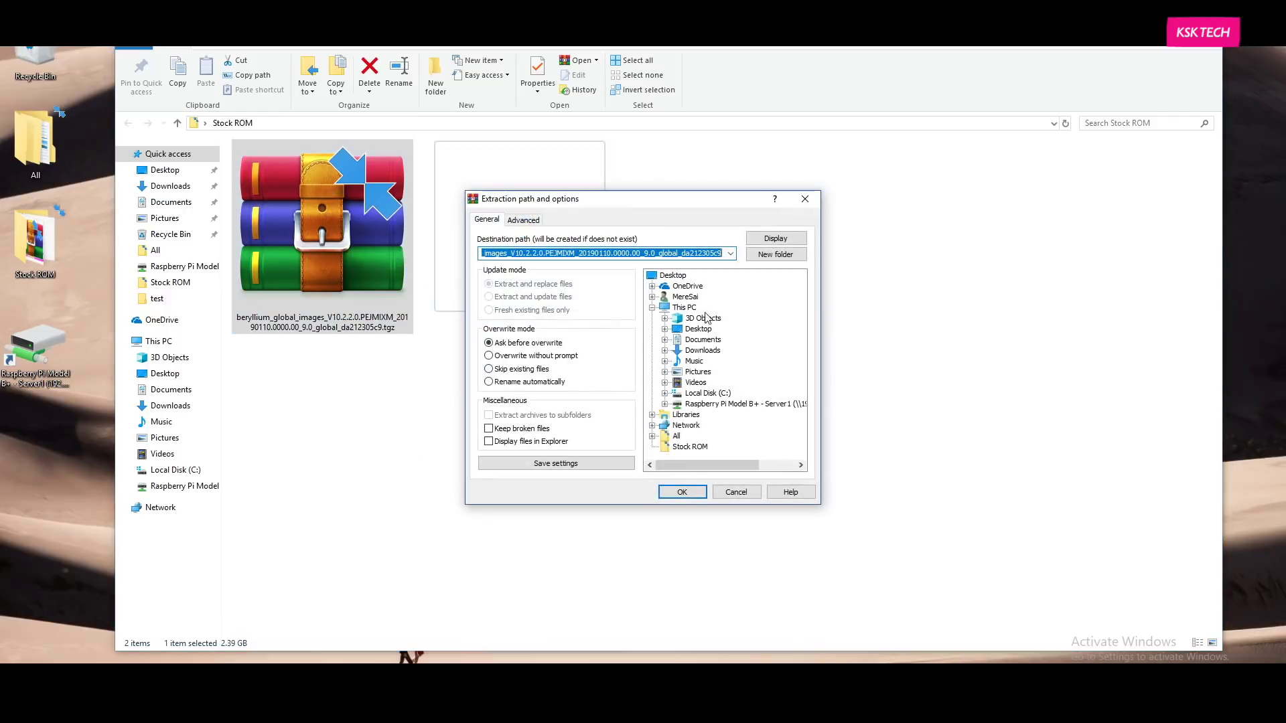
left_click(671, 276)
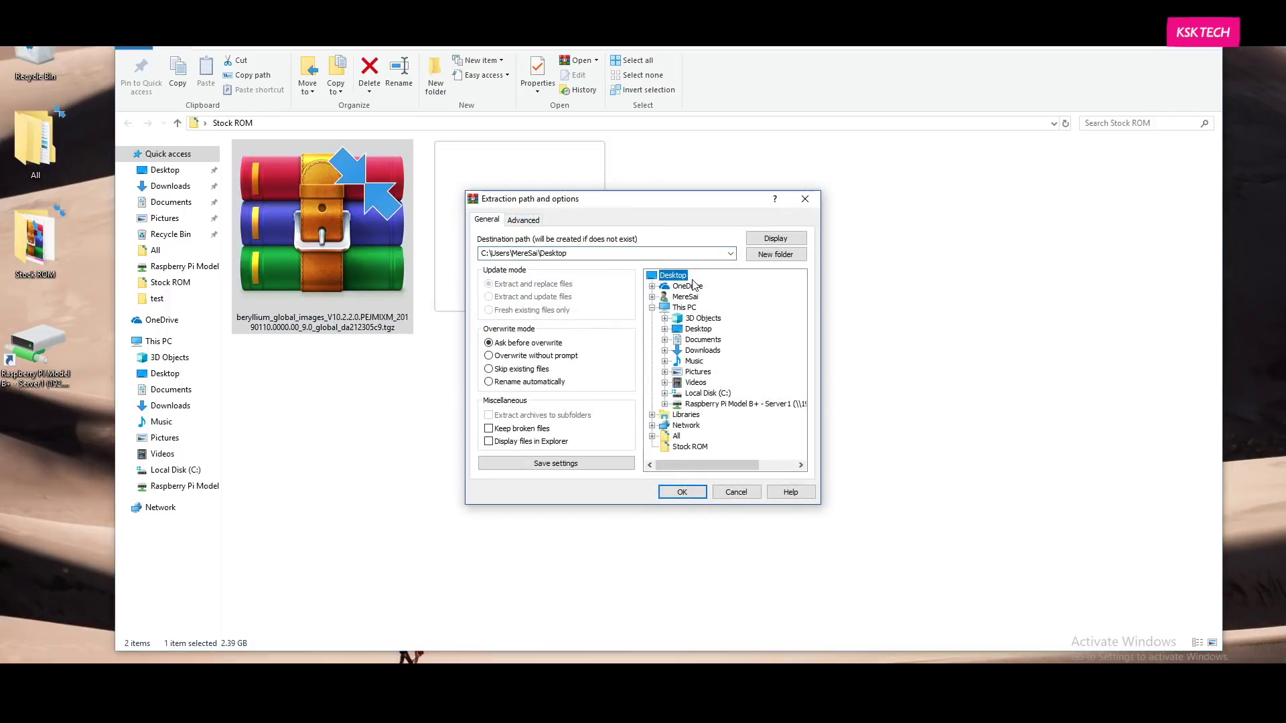
left_click(682, 492)
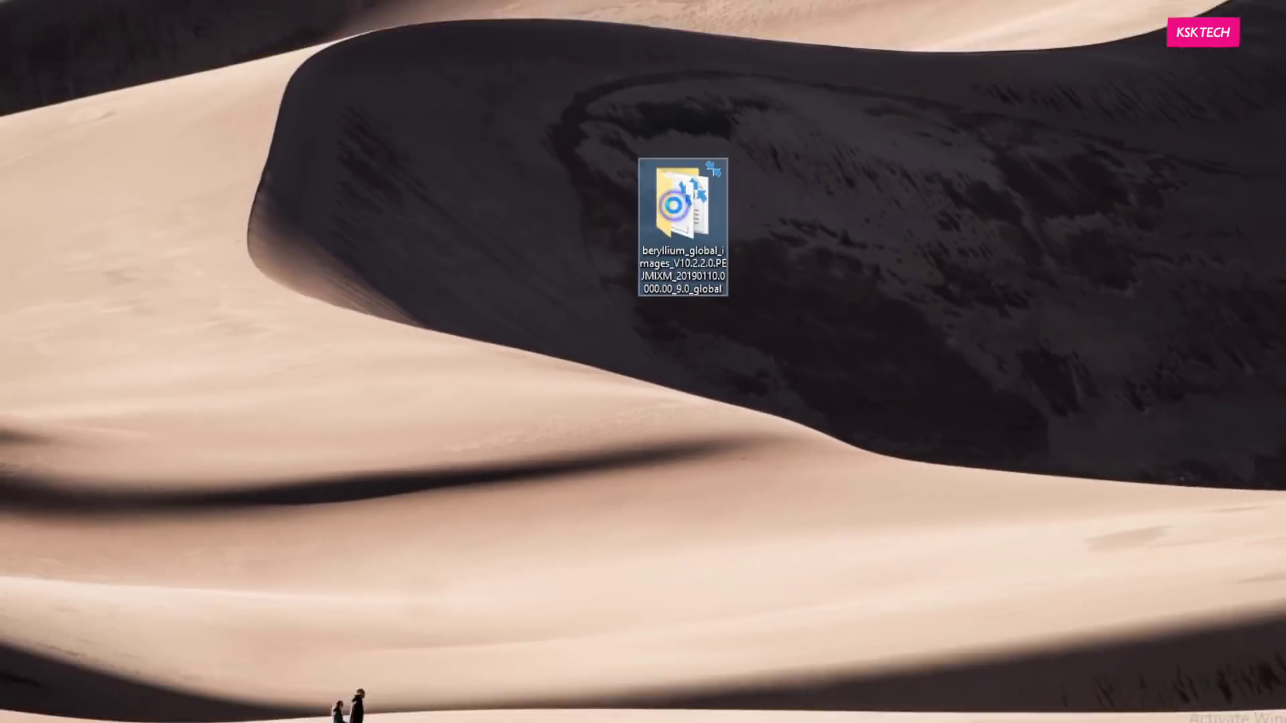
Rename the extracted beryllium_global_images_V10.2.2.0 folder to PIE and open it.
right_click(744, 100)
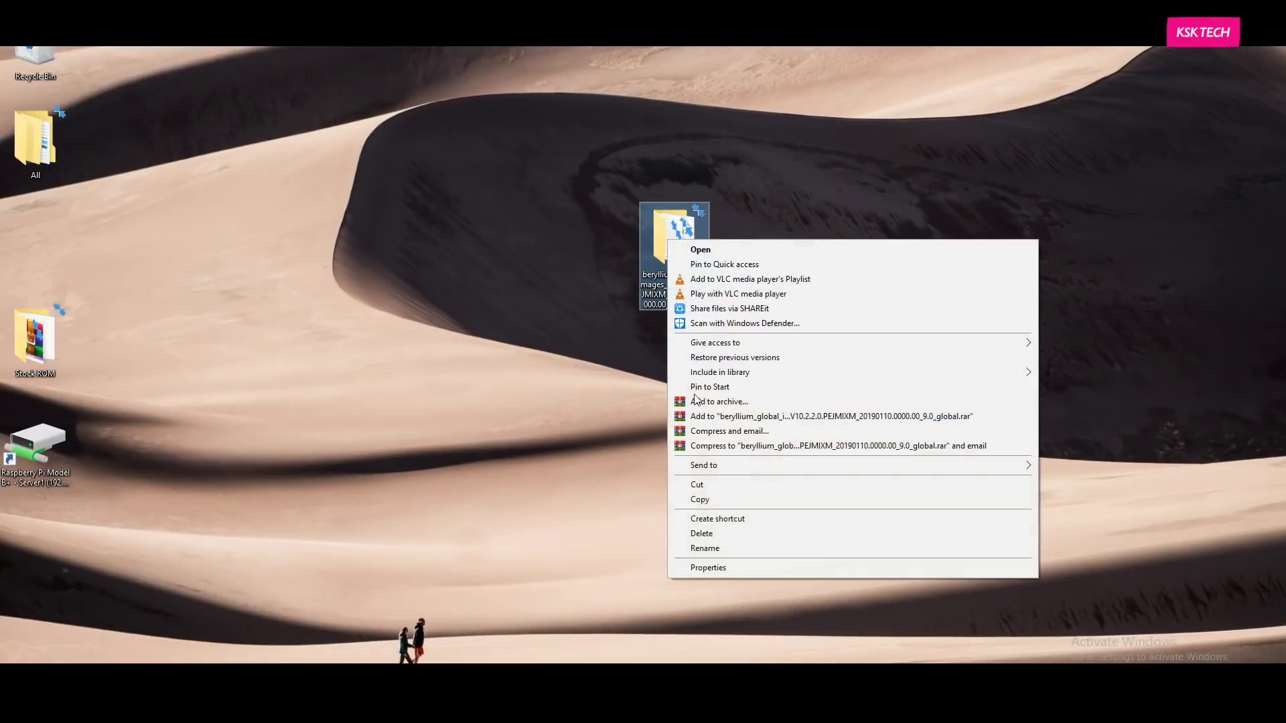
left_click(710, 548)
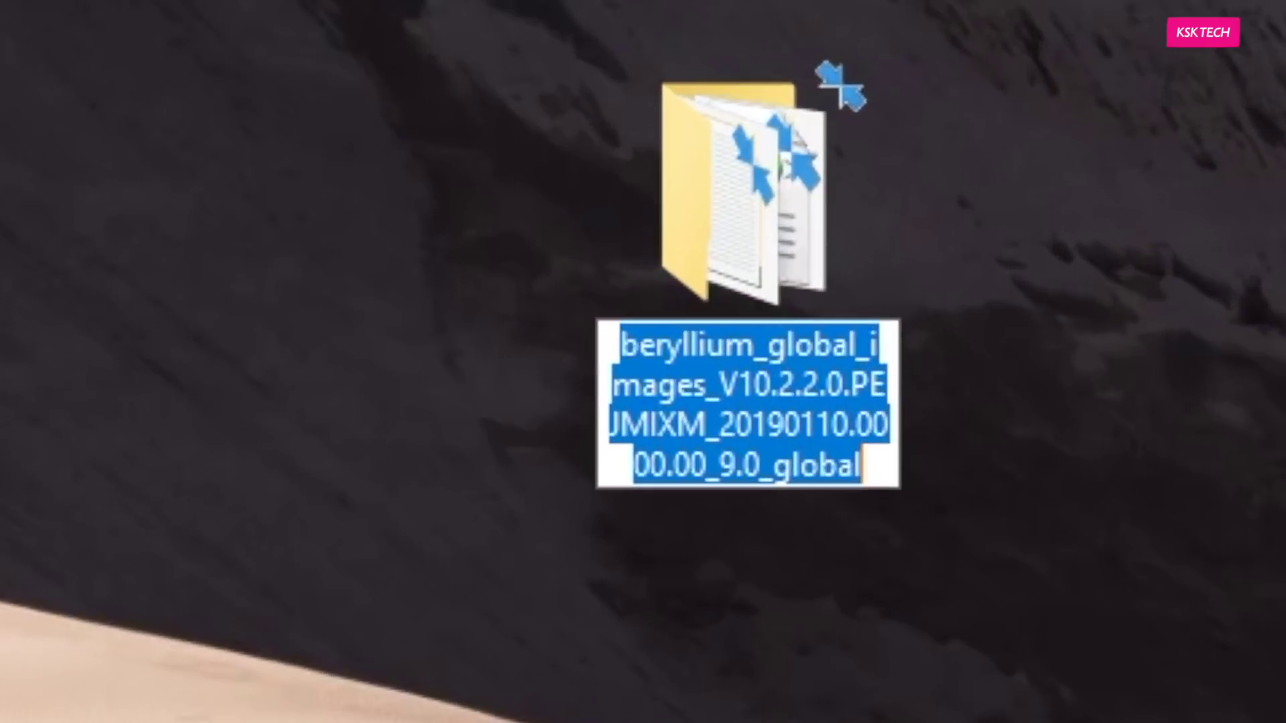
type("PIE")
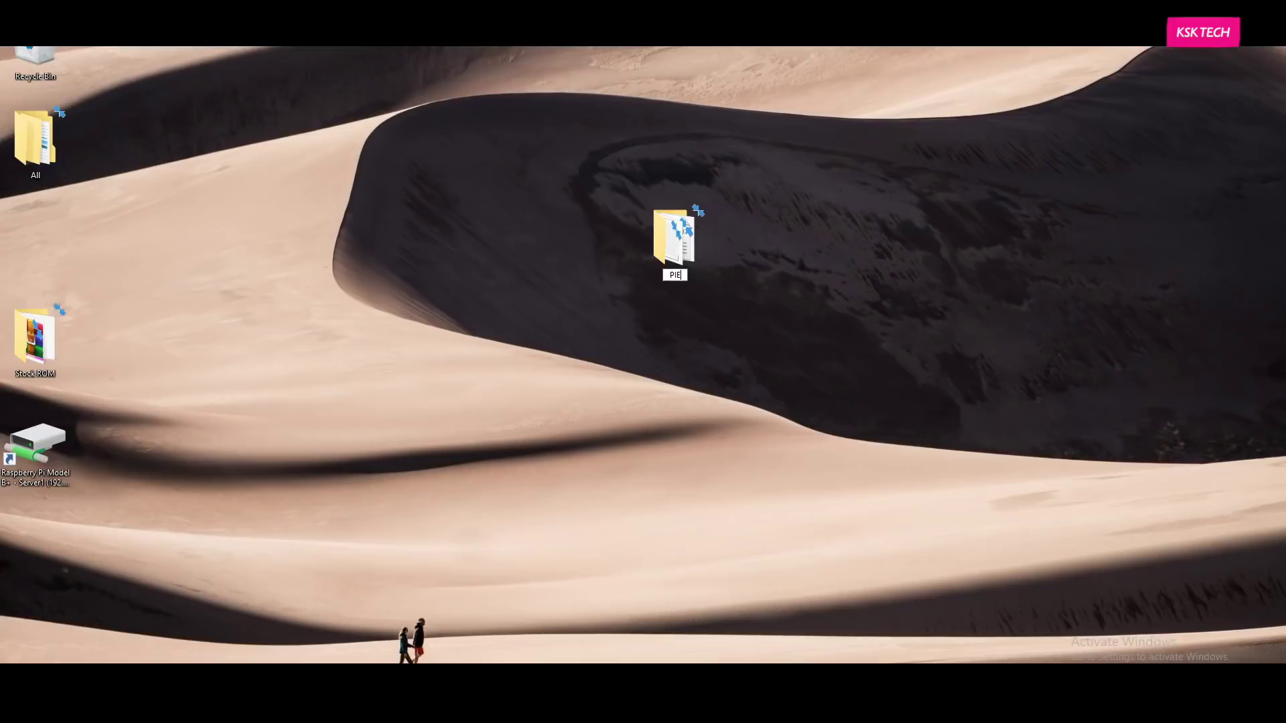
key("Return")
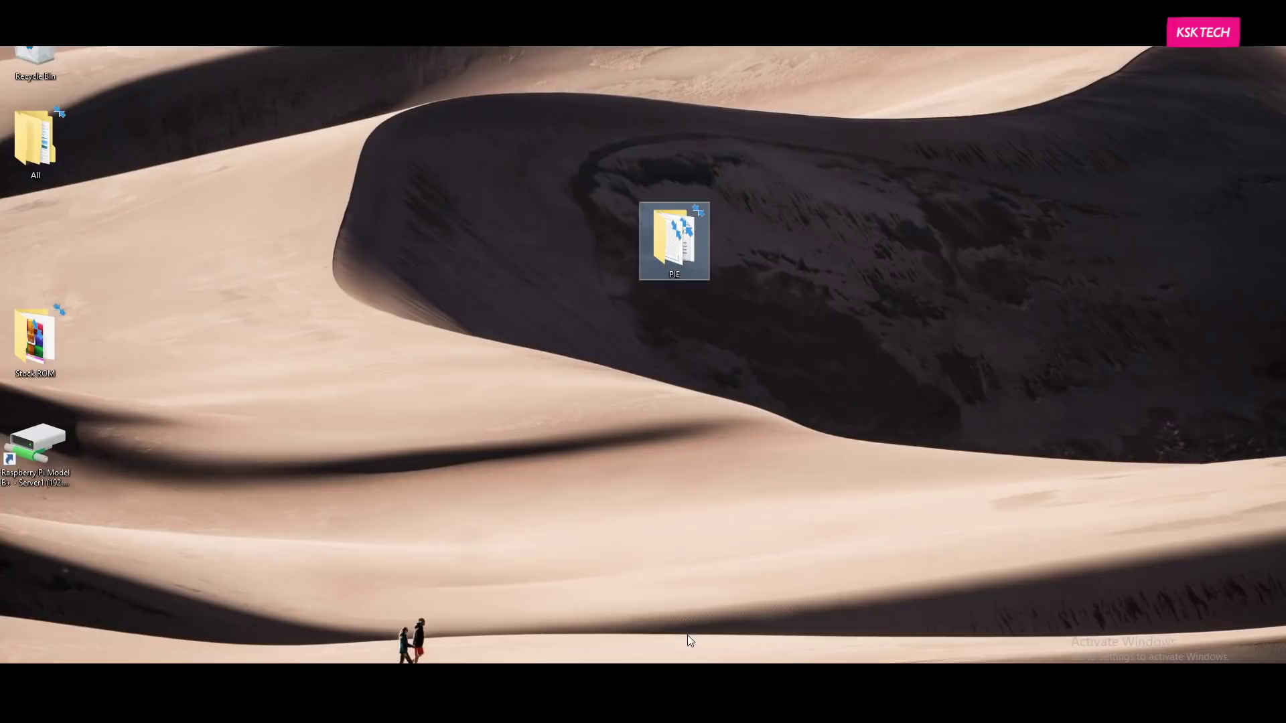
left_click(690, 641)
double_click(664, 276)
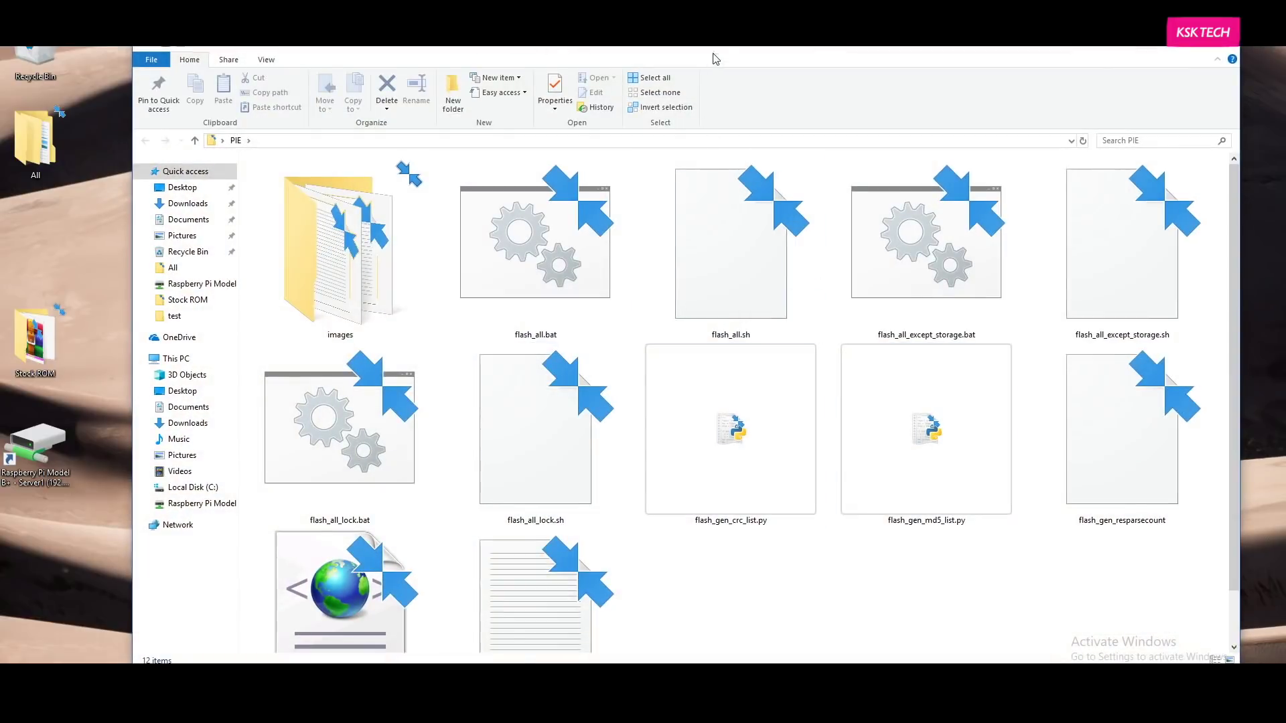
Copy the PIE folder's full path from the File Explorer address bar.
left_click_drag(715, 59, 702, 40)
left_click(710, 422)
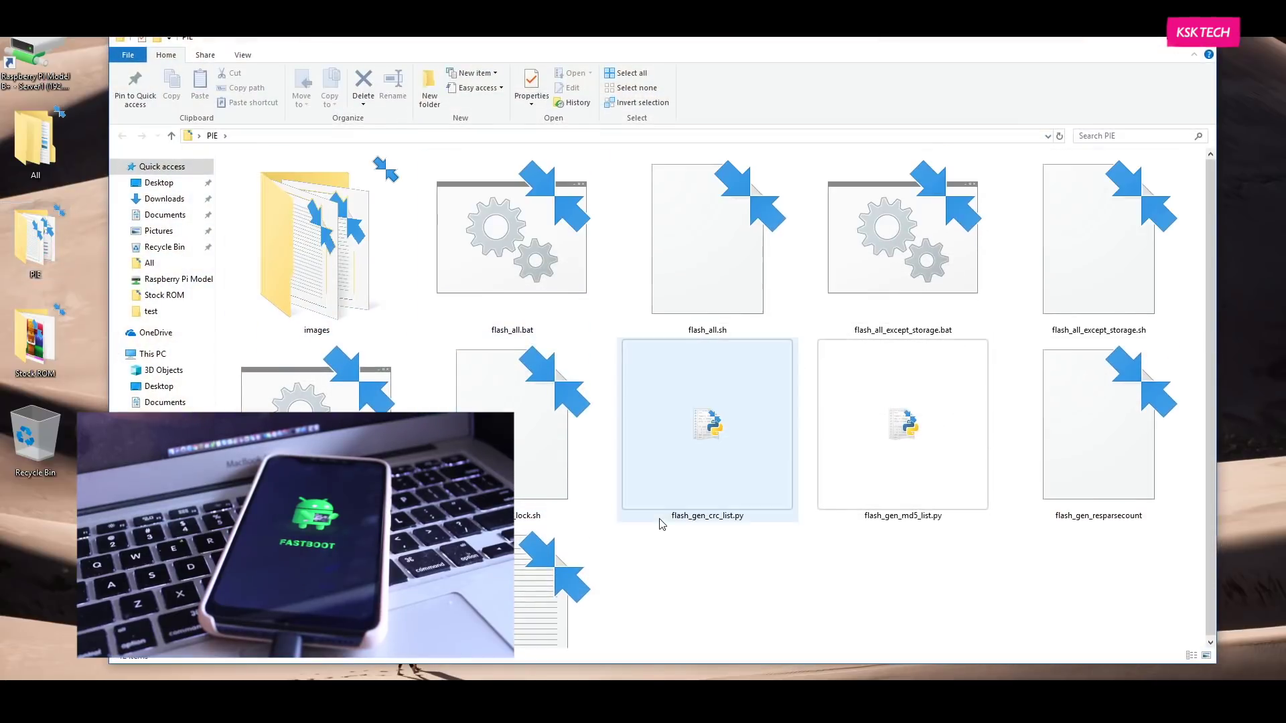
left_click(295, 136)
right_click(295, 141)
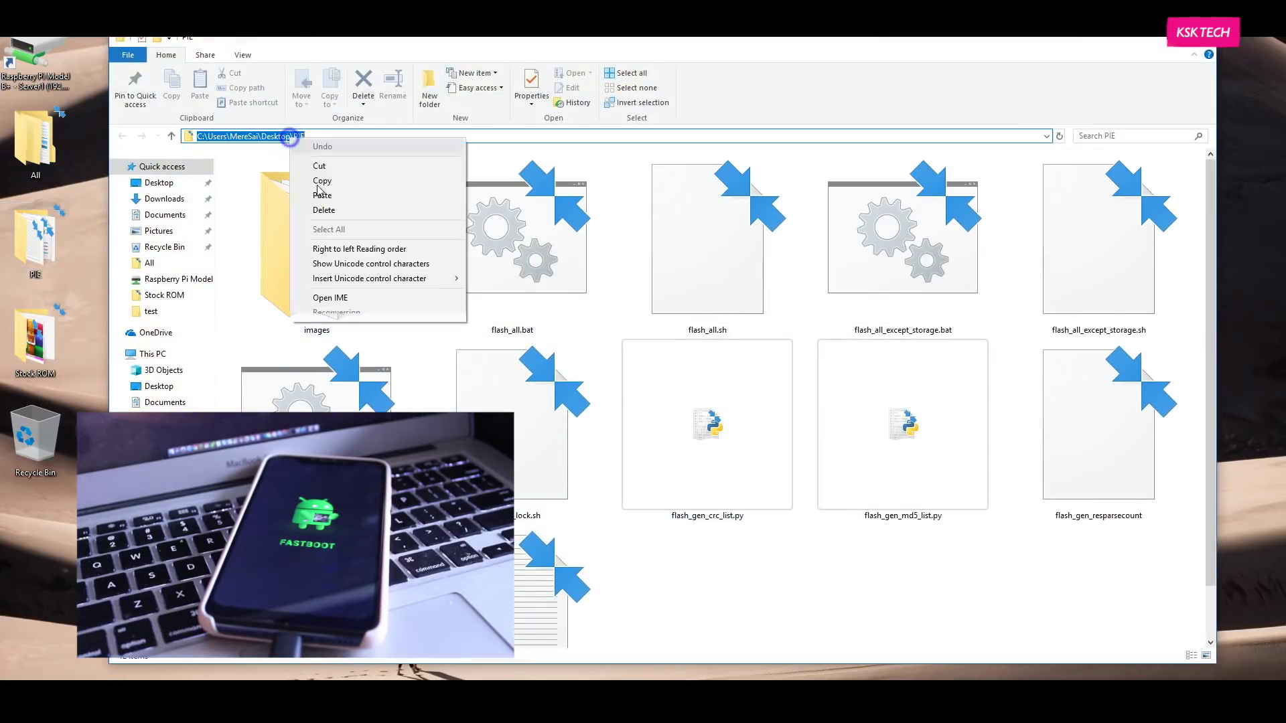
left_click(321, 184)
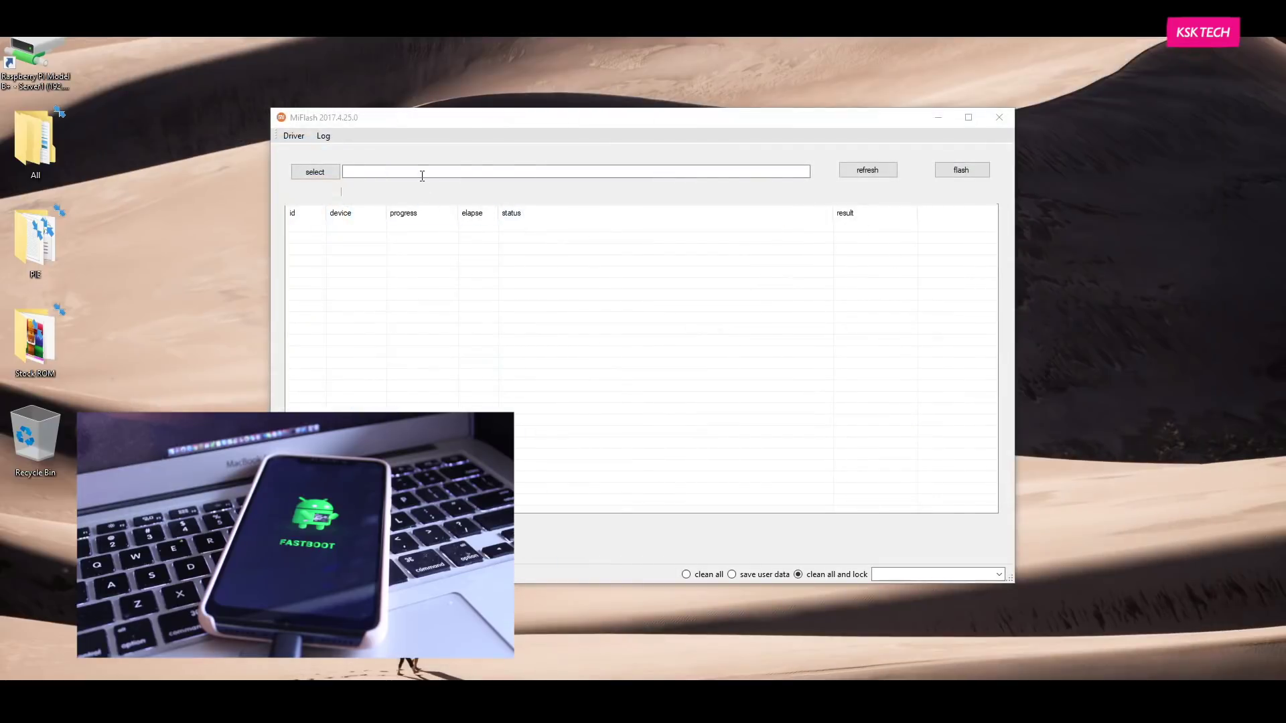
Paste the PIE folder path into MiFlash and refresh to list the connected phone.
left_click(422, 173)
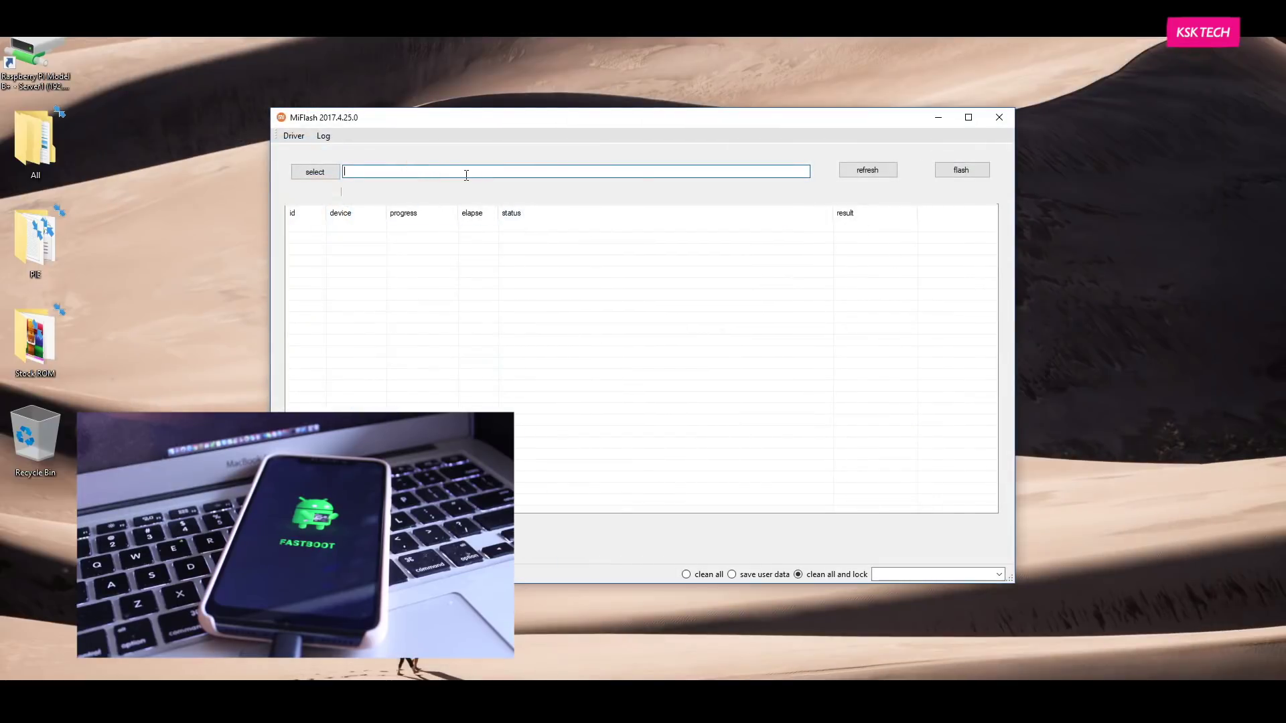
right_click(466, 175)
left_click(509, 233)
left_click(883, 172)
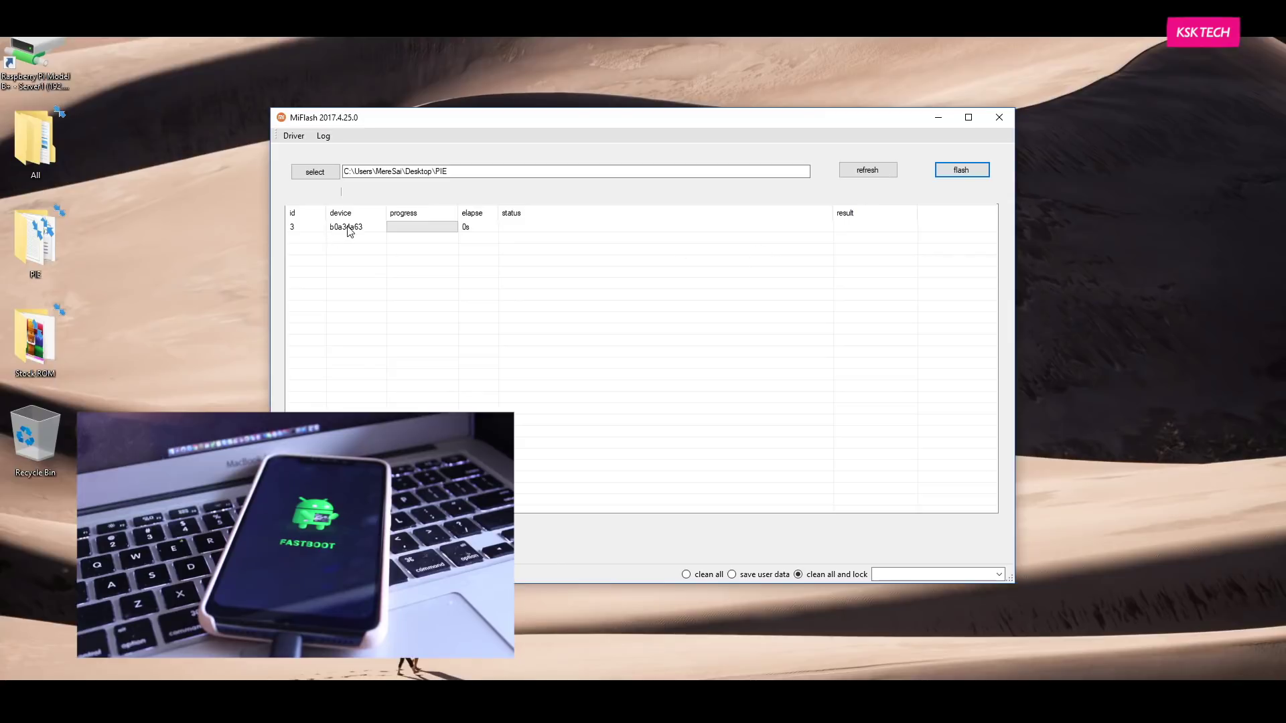
Try each wipe option, then settle on clean all using flash_all.bat.
left_click(348, 229)
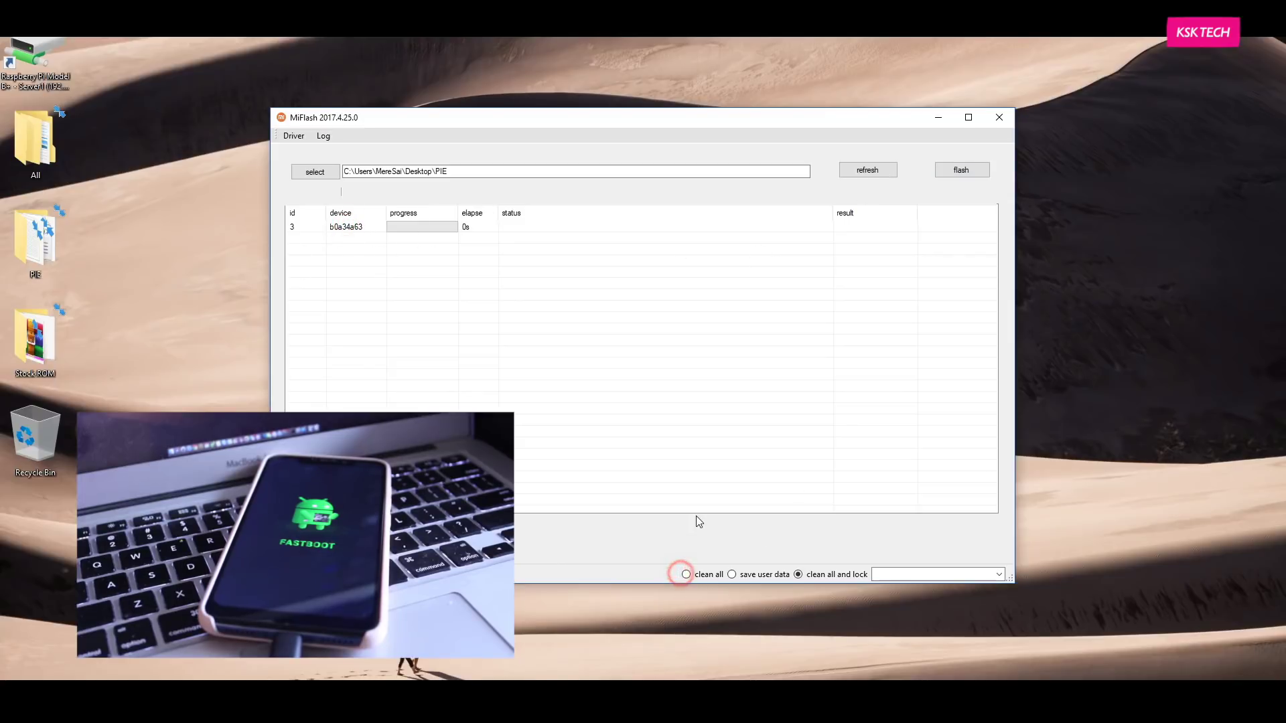
left_click(687, 575)
left_click(732, 575)
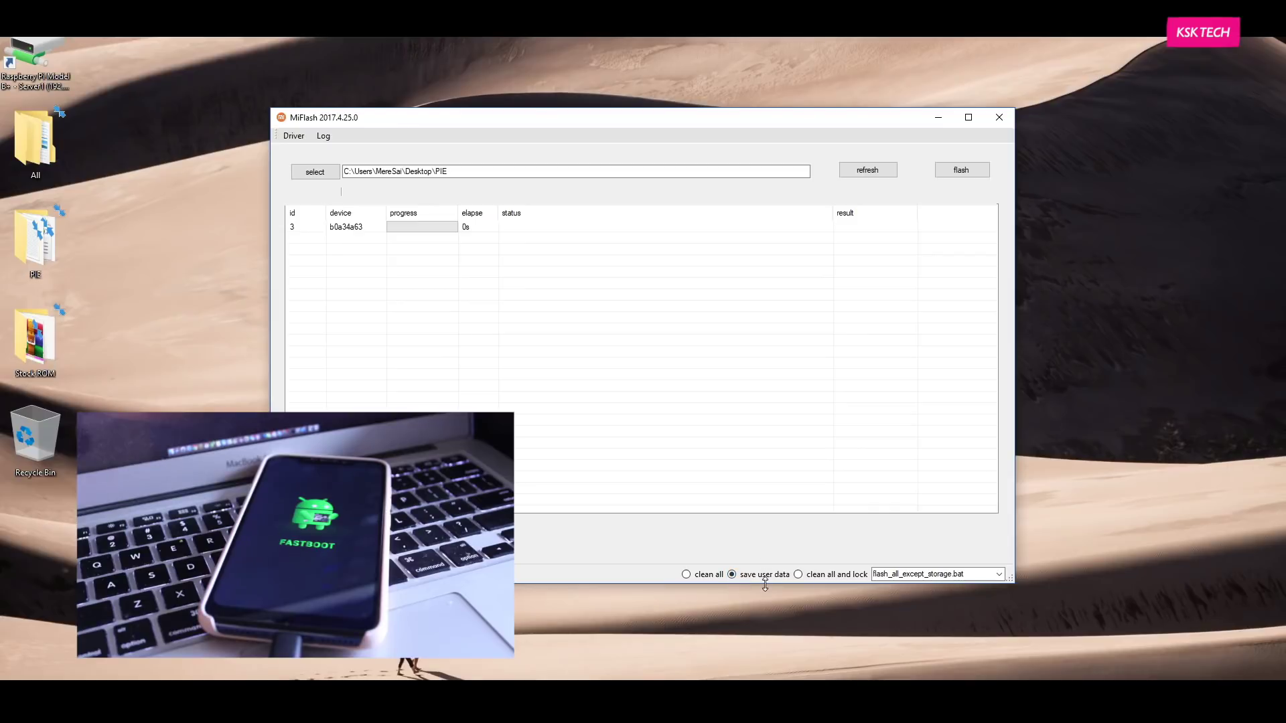
left_click(798, 575)
left_click(686, 575)
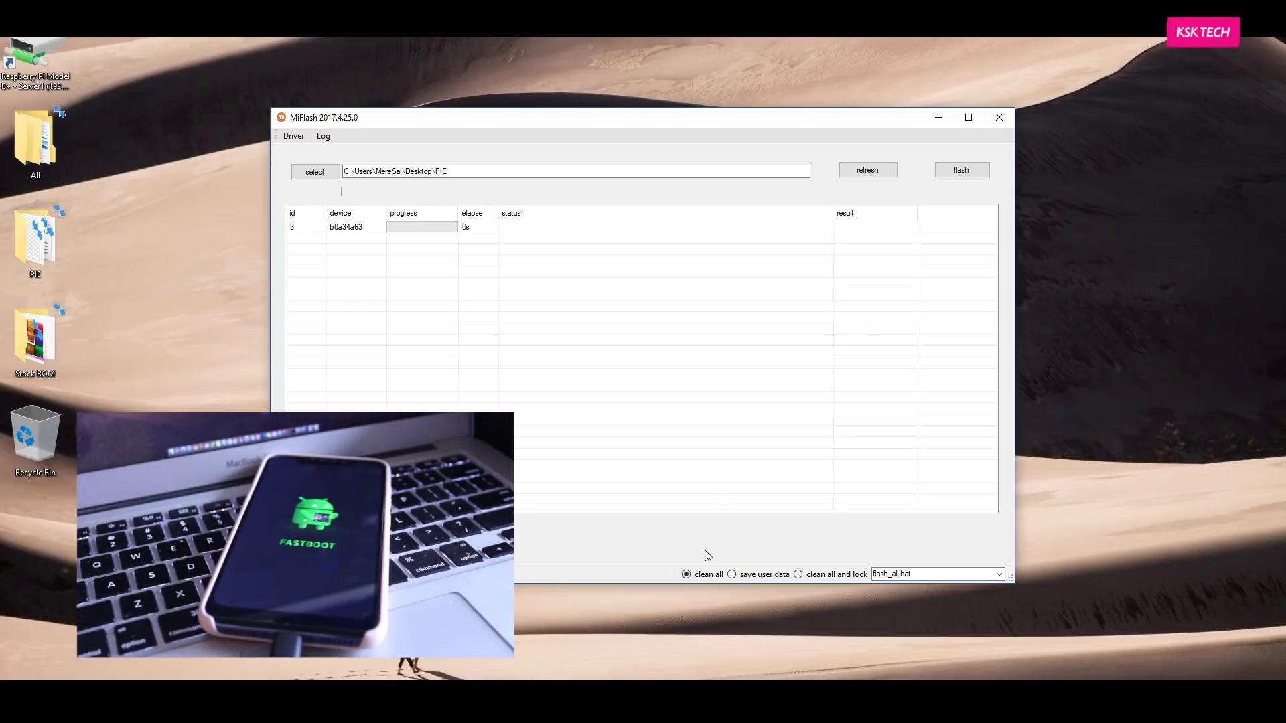
Flash the stock MIUI ROM to the POCO F1 and let it reboot to the home screen.
left_click(960, 172)
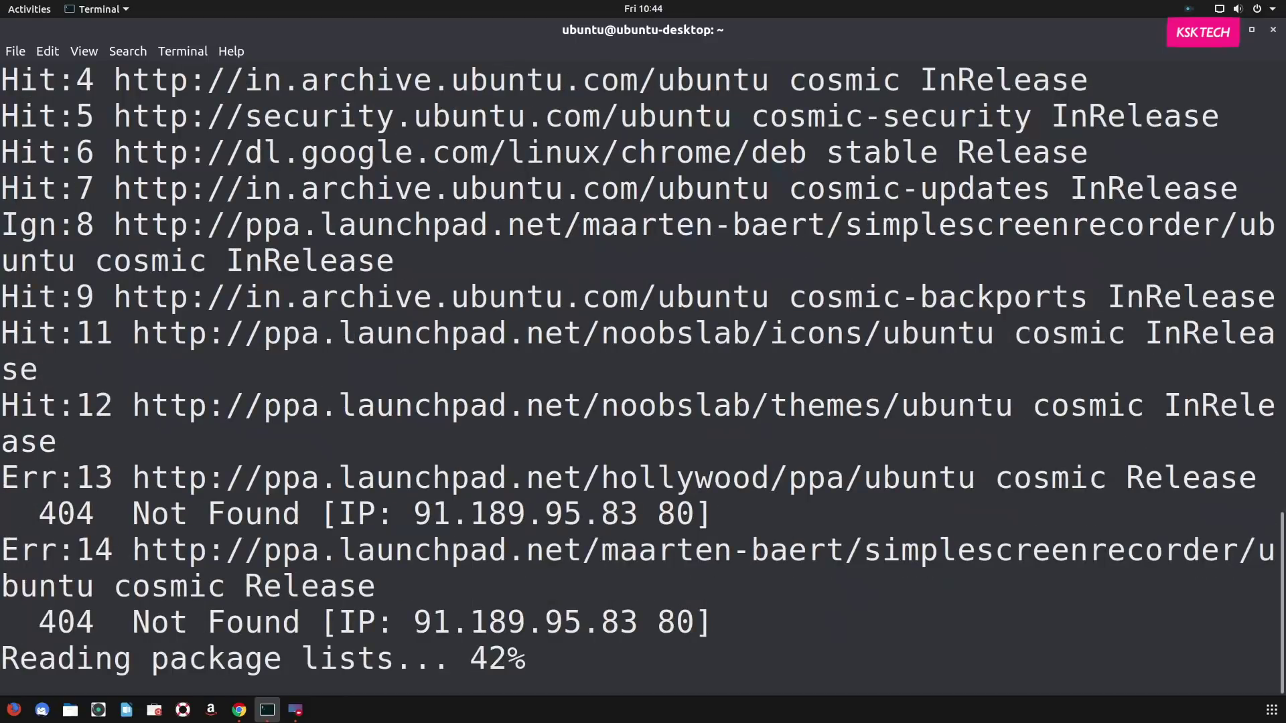
Clear the terminal and install adb and fastboot with sudo apt-get install.
type("clear")
key("Return")
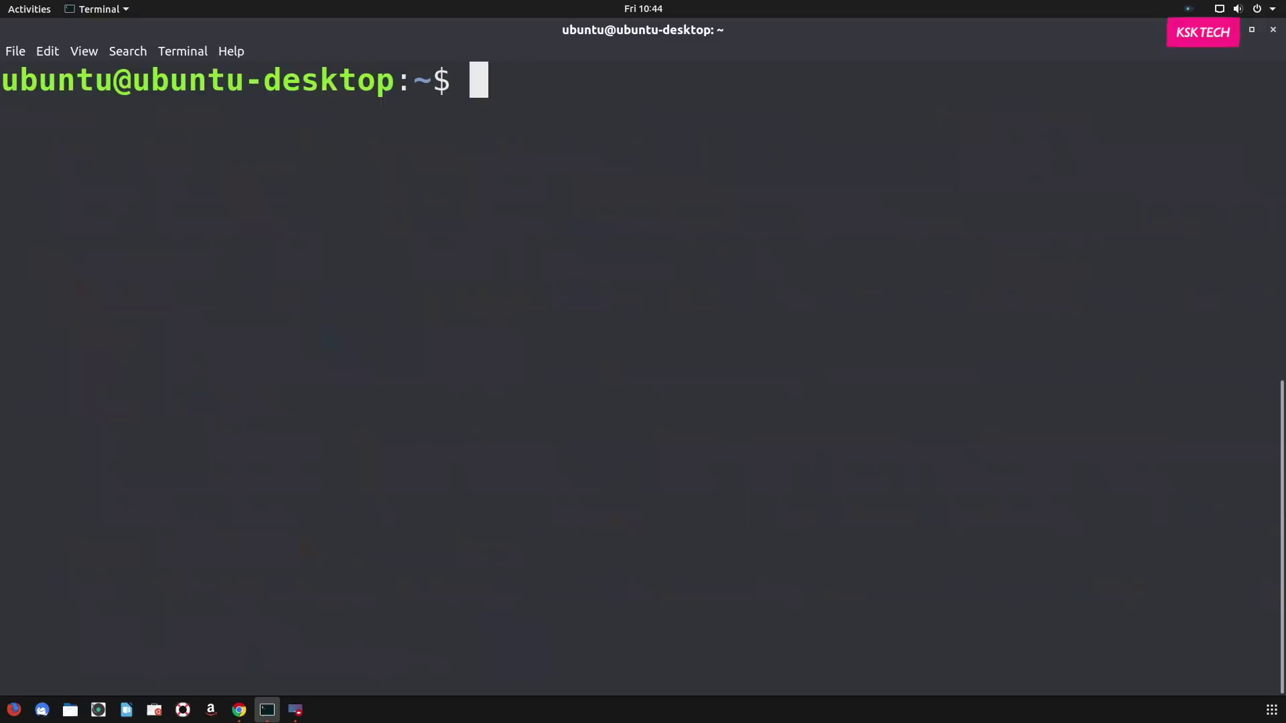
type("sudo apt-get u")
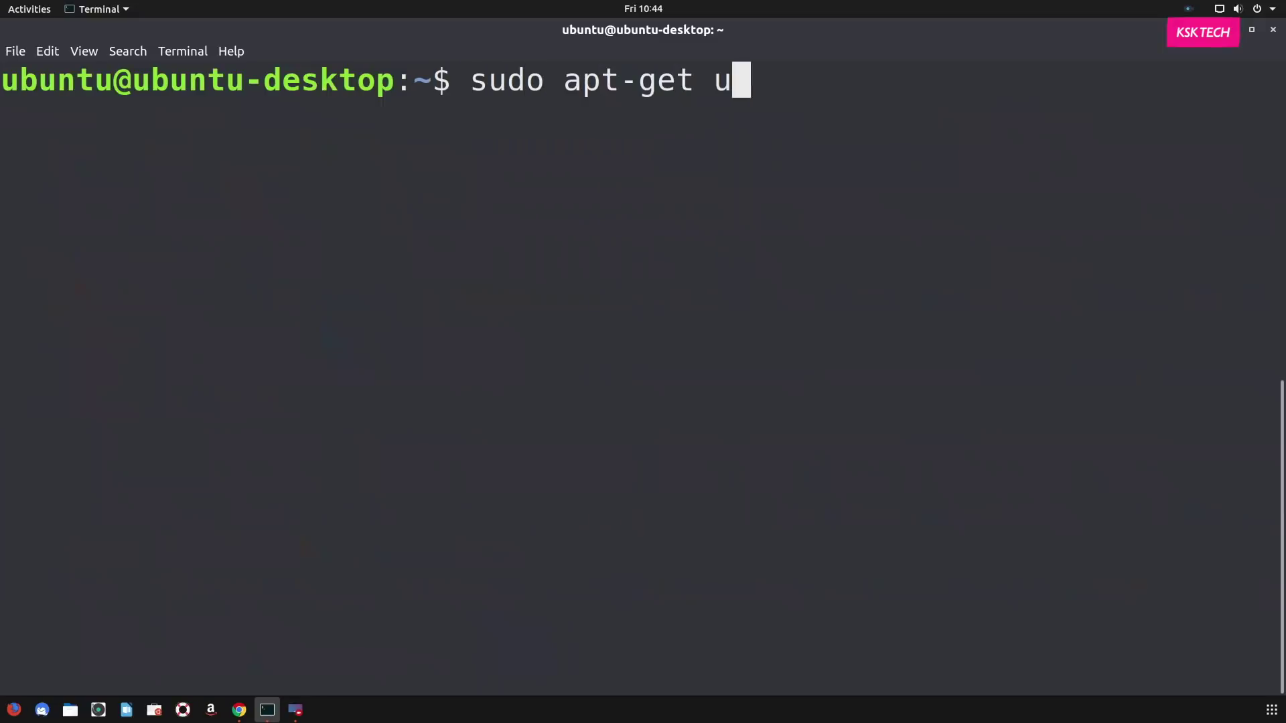
key("BackSpace")
type("inst")
key("BackSpace")
key("BackSpace")
type("stall adb")
key("Return")
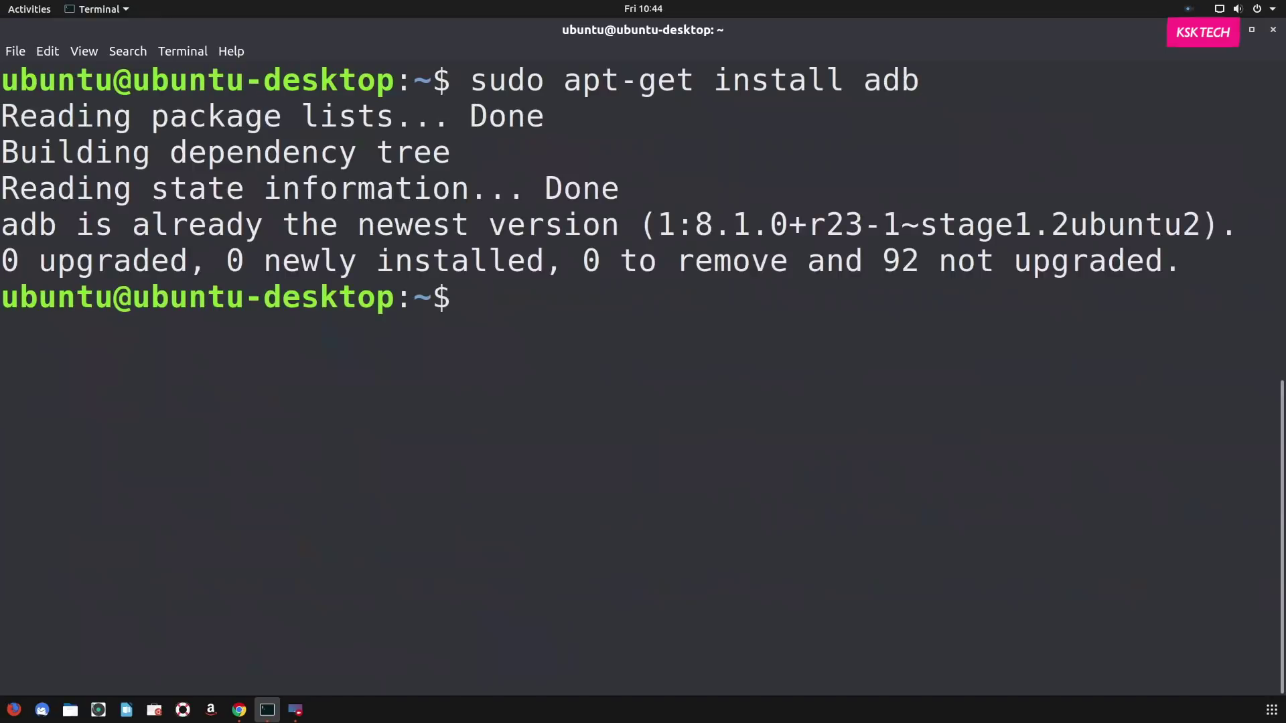
type("sudo apt-g")
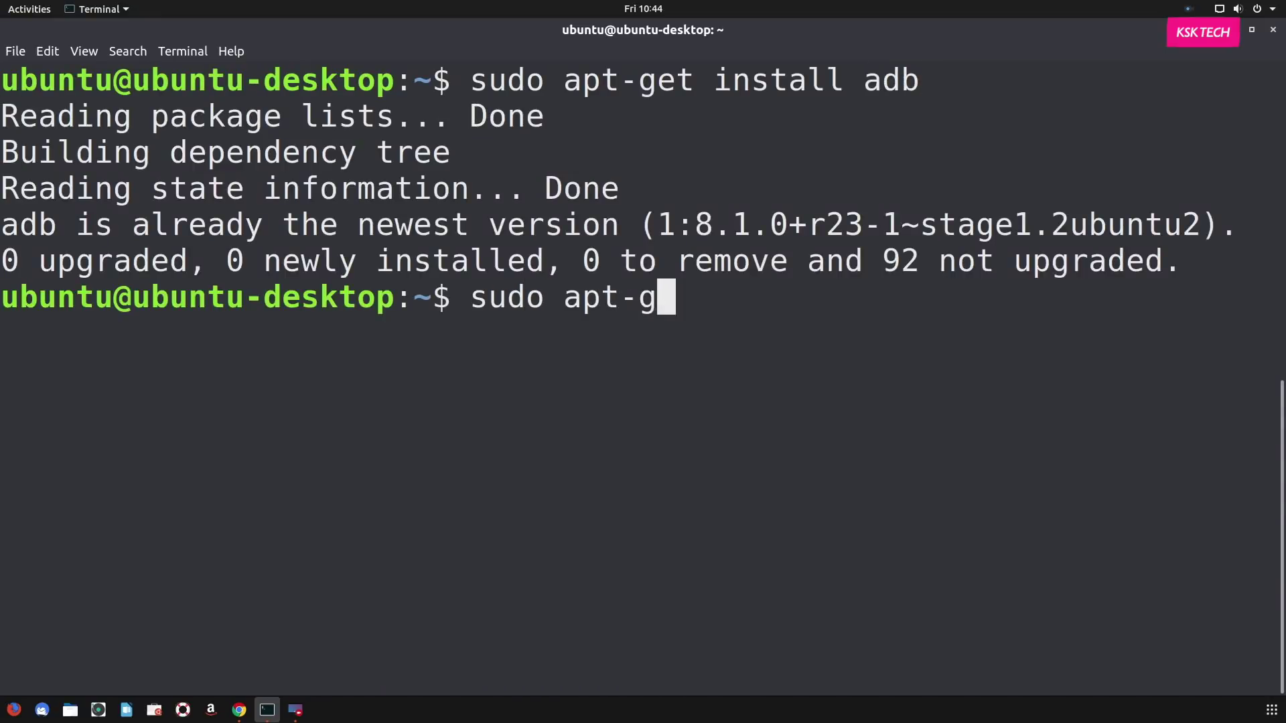
type("et install fastboot")
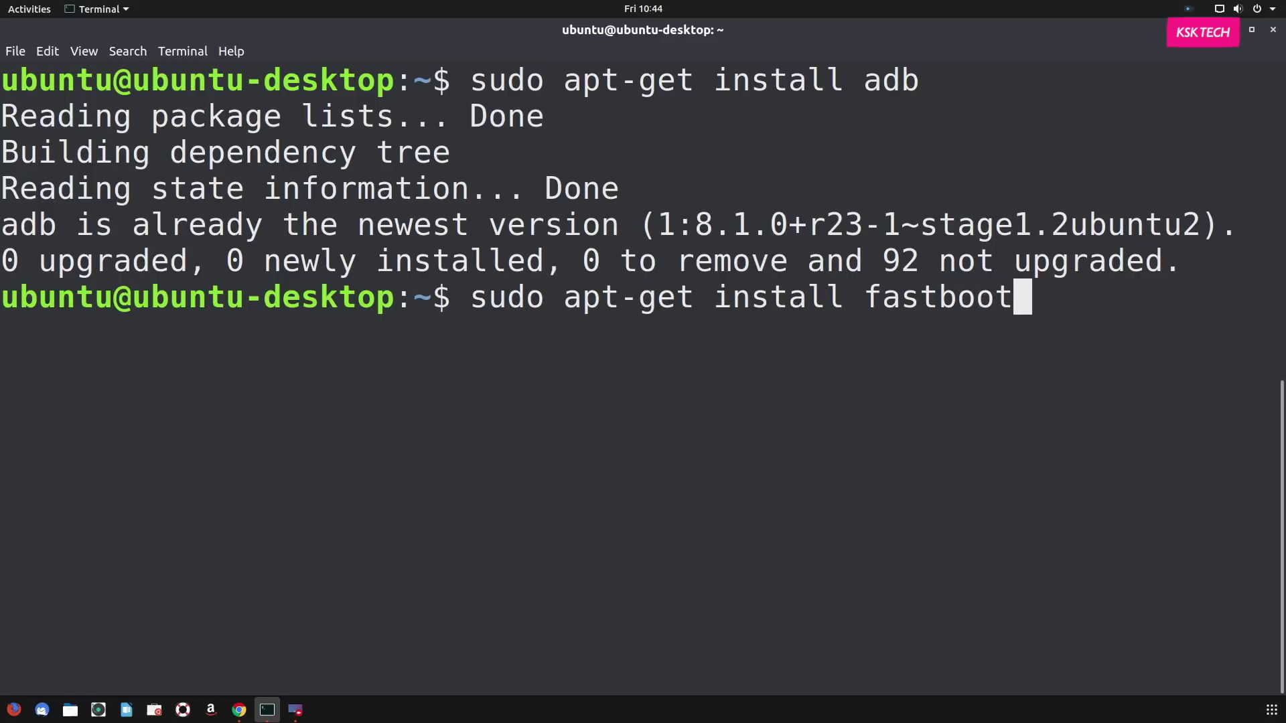
key("Return")
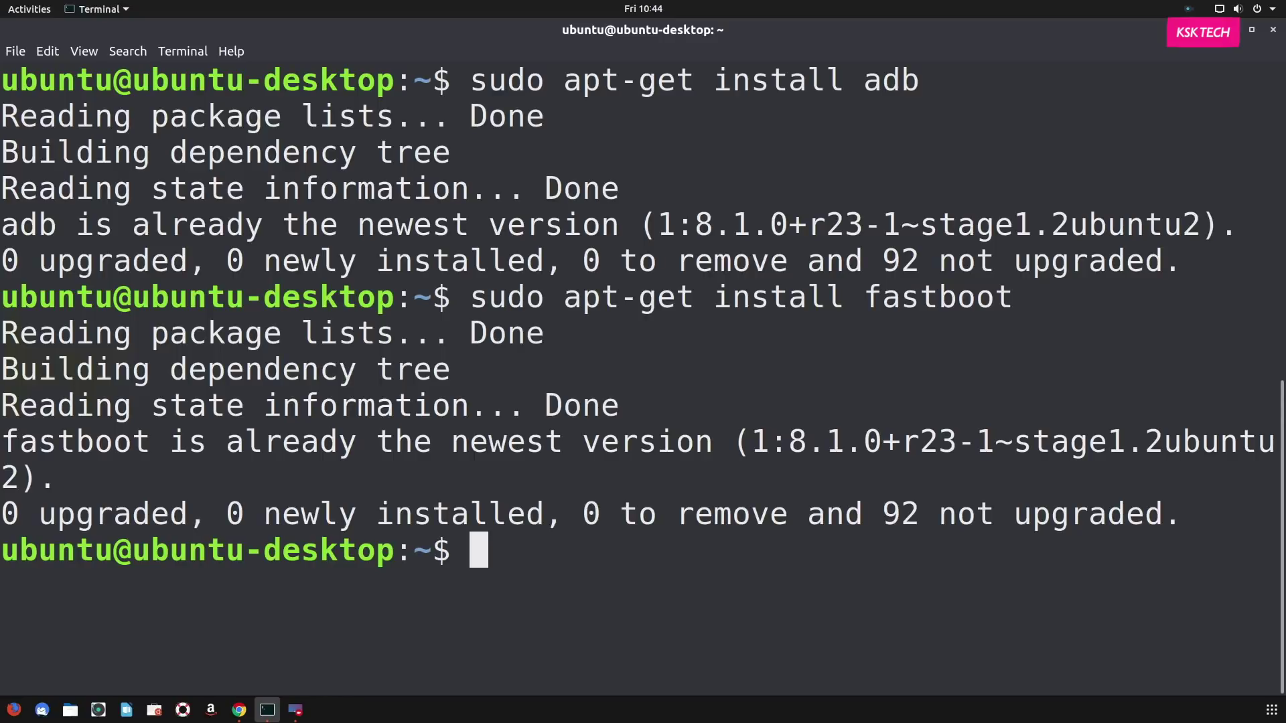
Clear the screen and print versions with adb --version && fastboot --version.
key("ctrl+l")
type("adb --verioso")
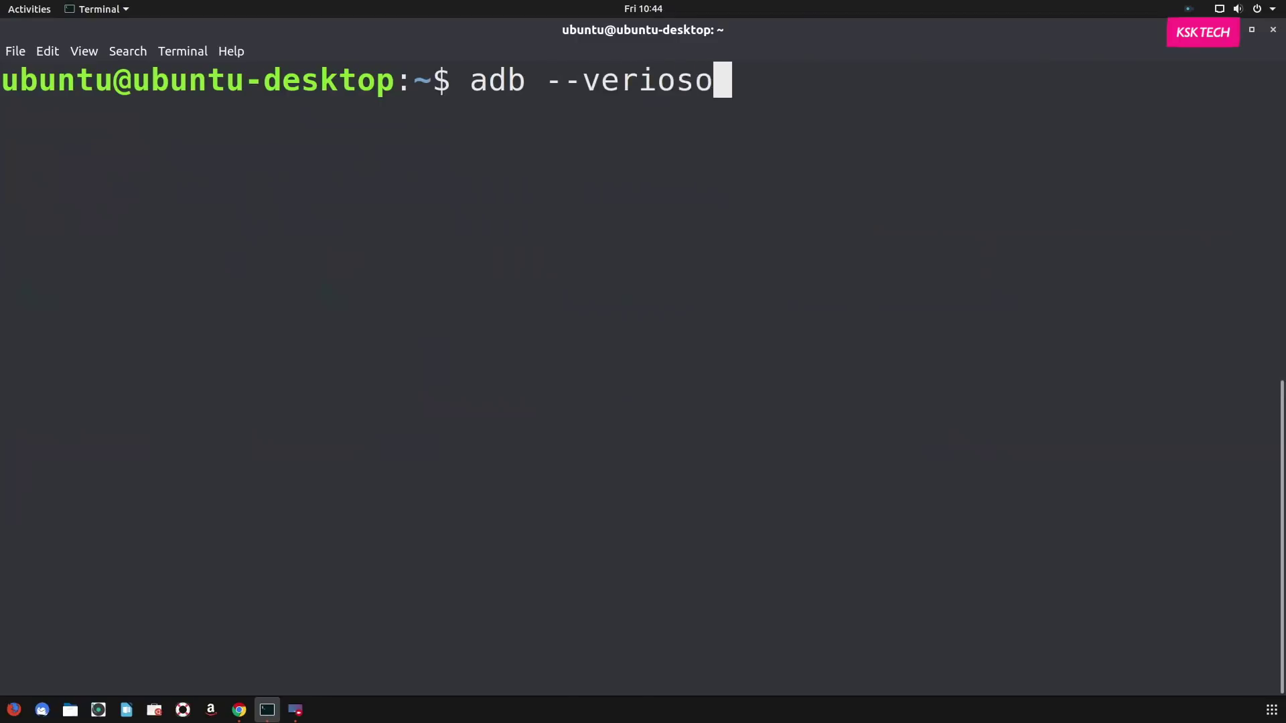
key("BackSpace")
key("BackSpace")
key("BackSpace")
key("BackSpace")
type("sion && fastboot --version")
key("Return")
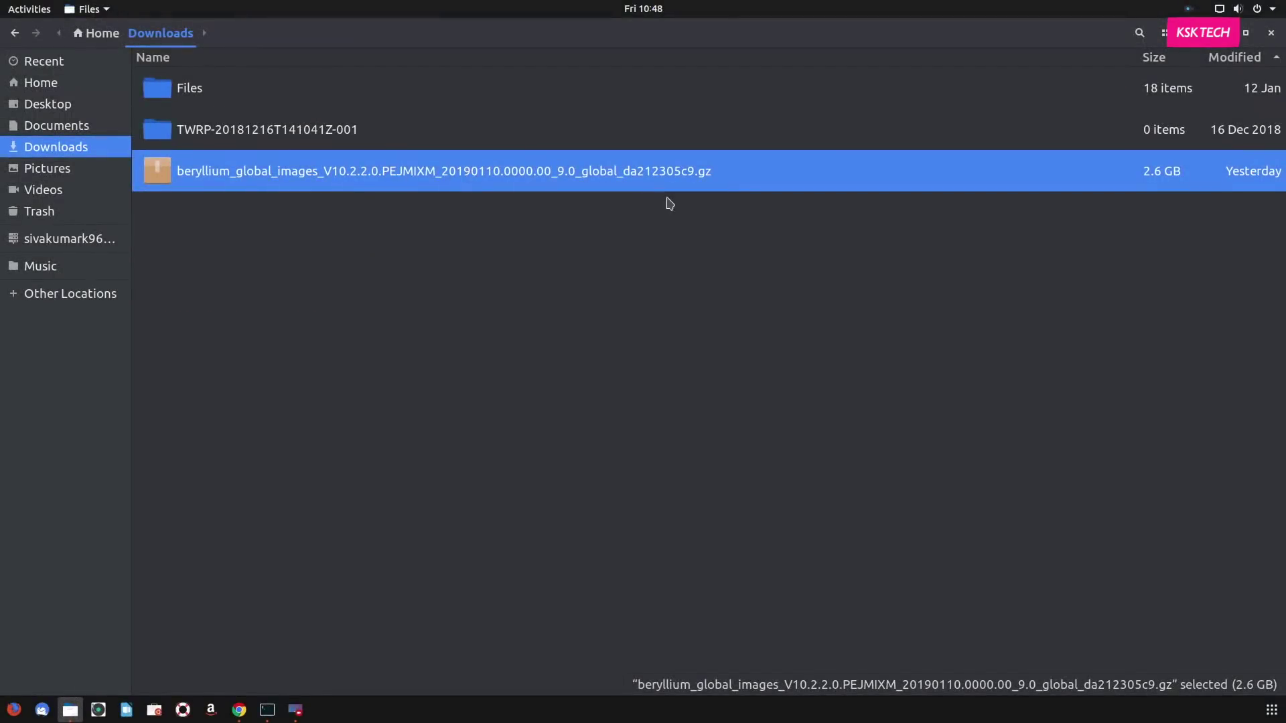
In icon view, rename the beryllium ROM archive's extension from .gz to .tgz.
key("ctrl+2")
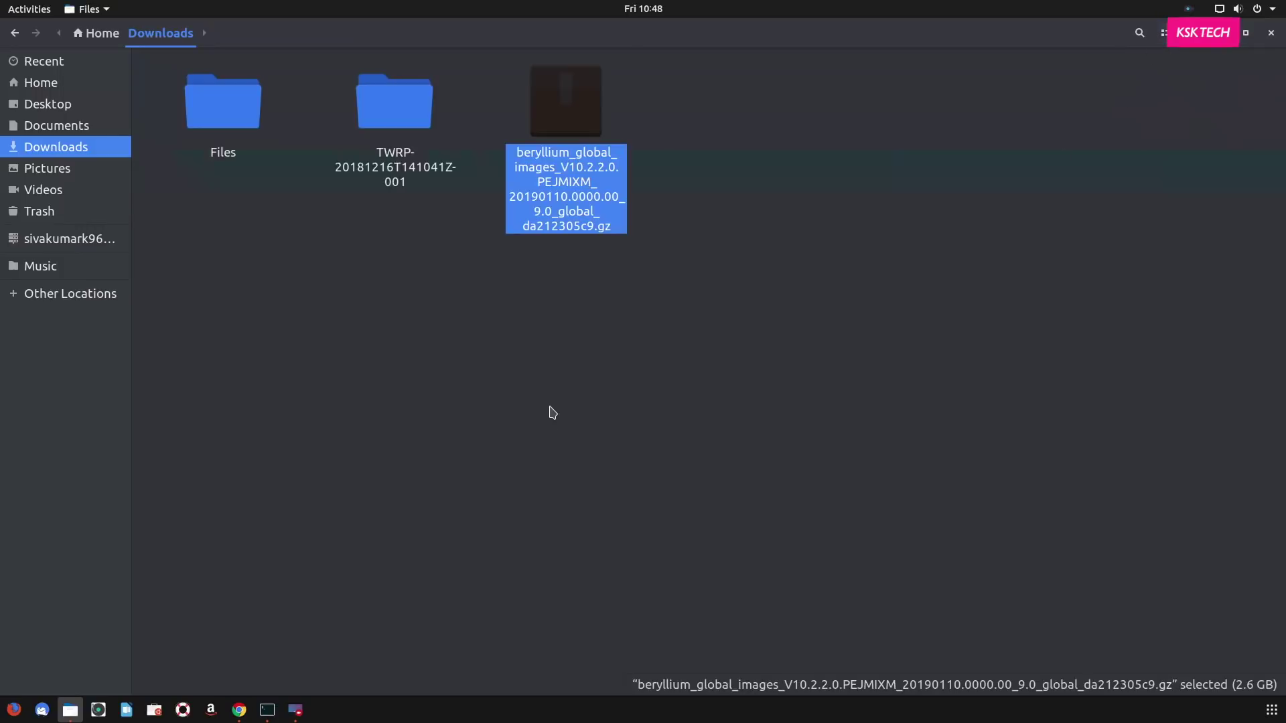
right_click(562, 102)
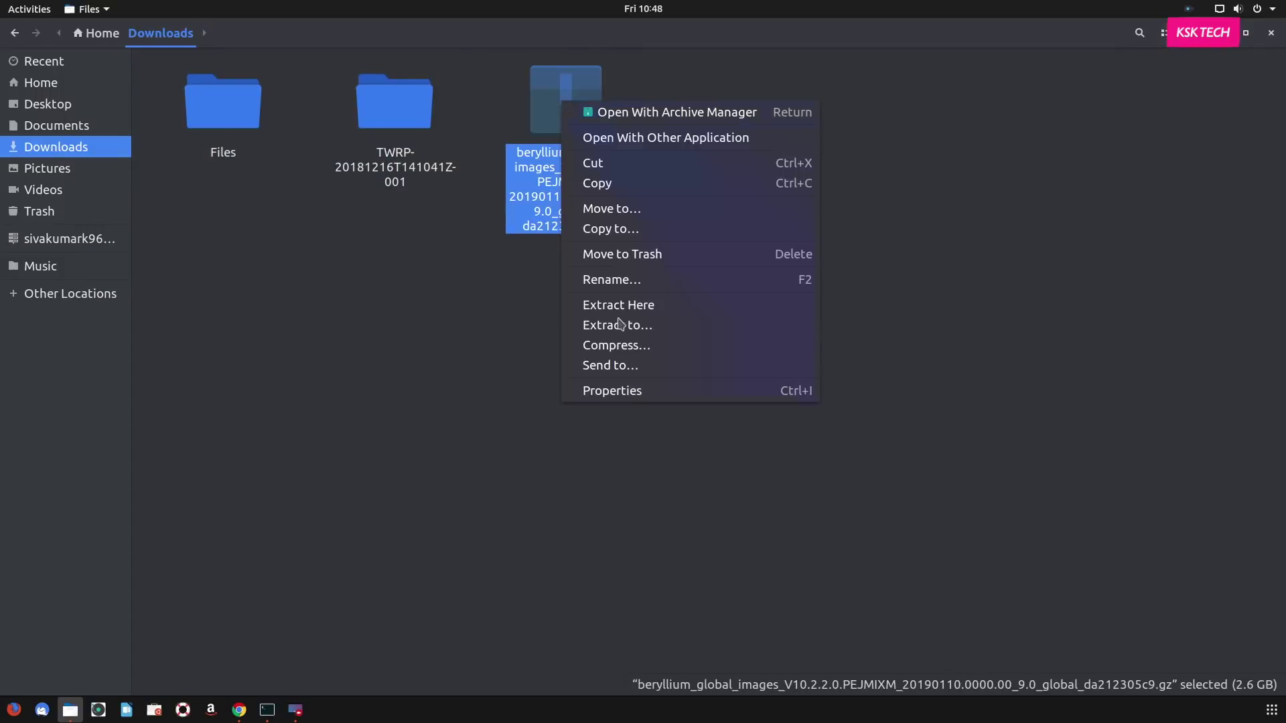
left_click(629, 280)
key("Right")
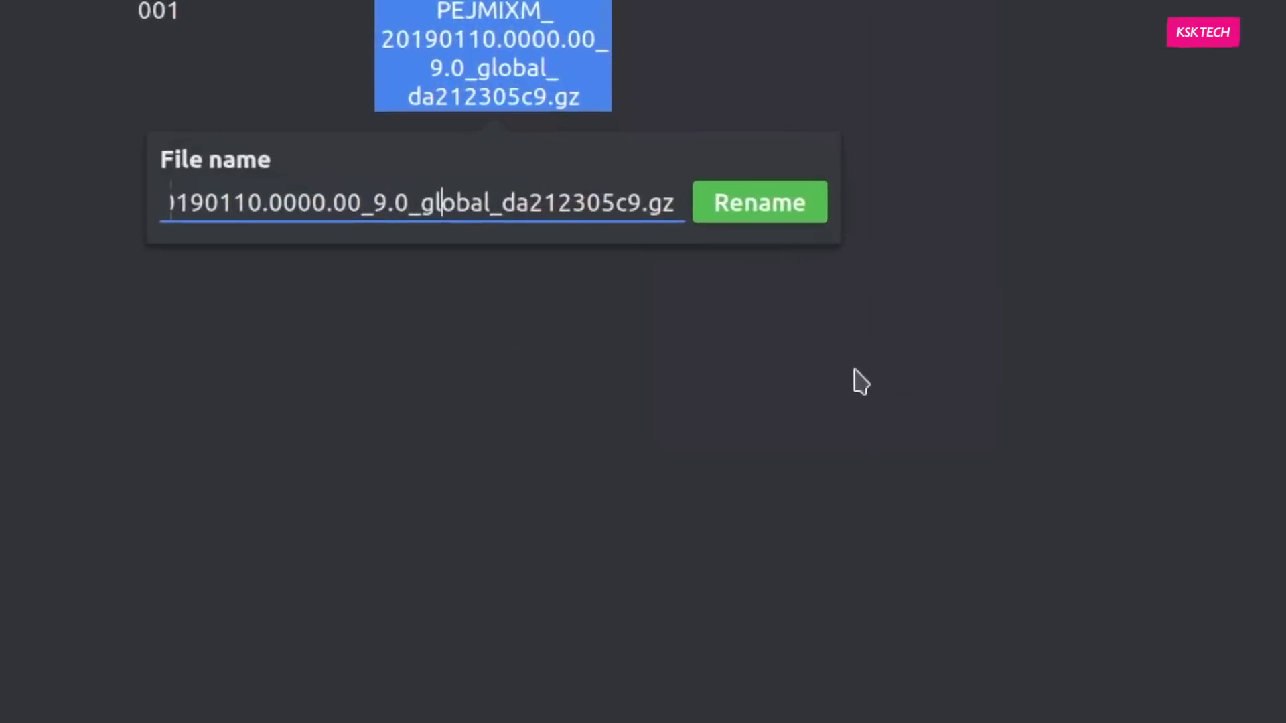
key("Right")
key("Right")
key("Right")
key("Right")
key("Right")
key("Right")
key("Right")
key("Right")
key("Right")
key("Right")
key("Right")
key("Right")
key("Right")
key("Right")
key("Right")
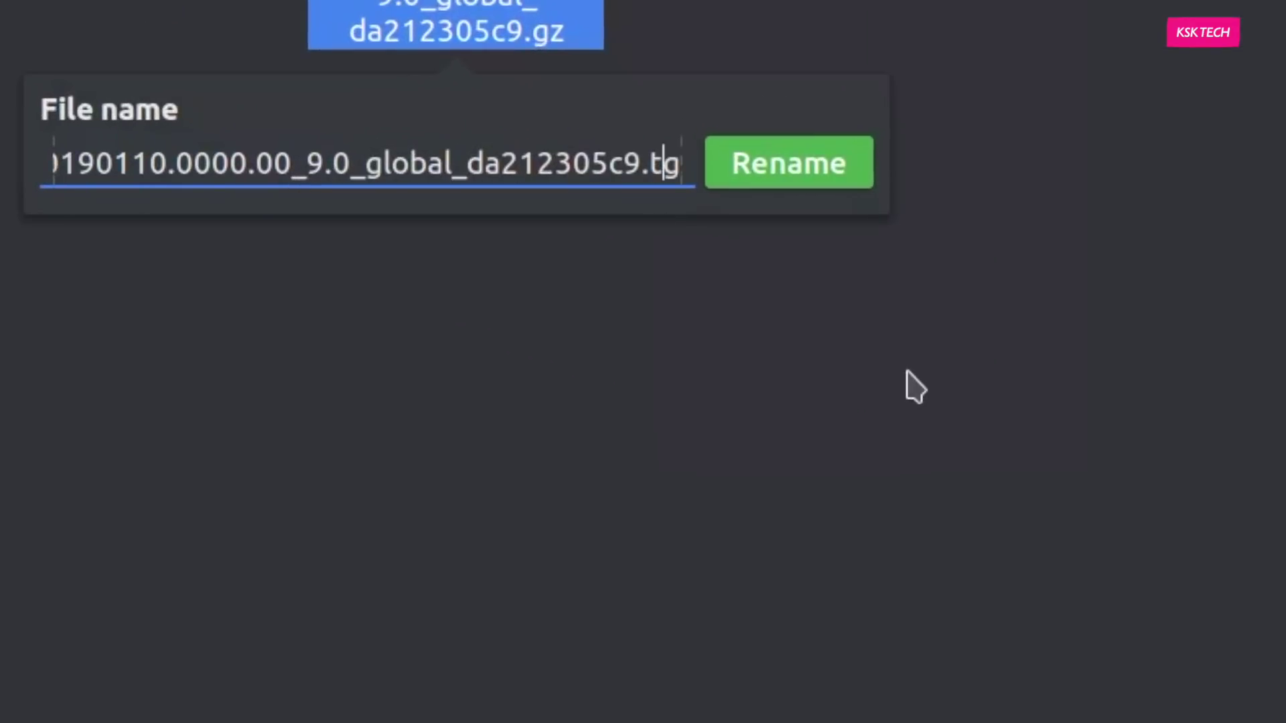
key("Return")
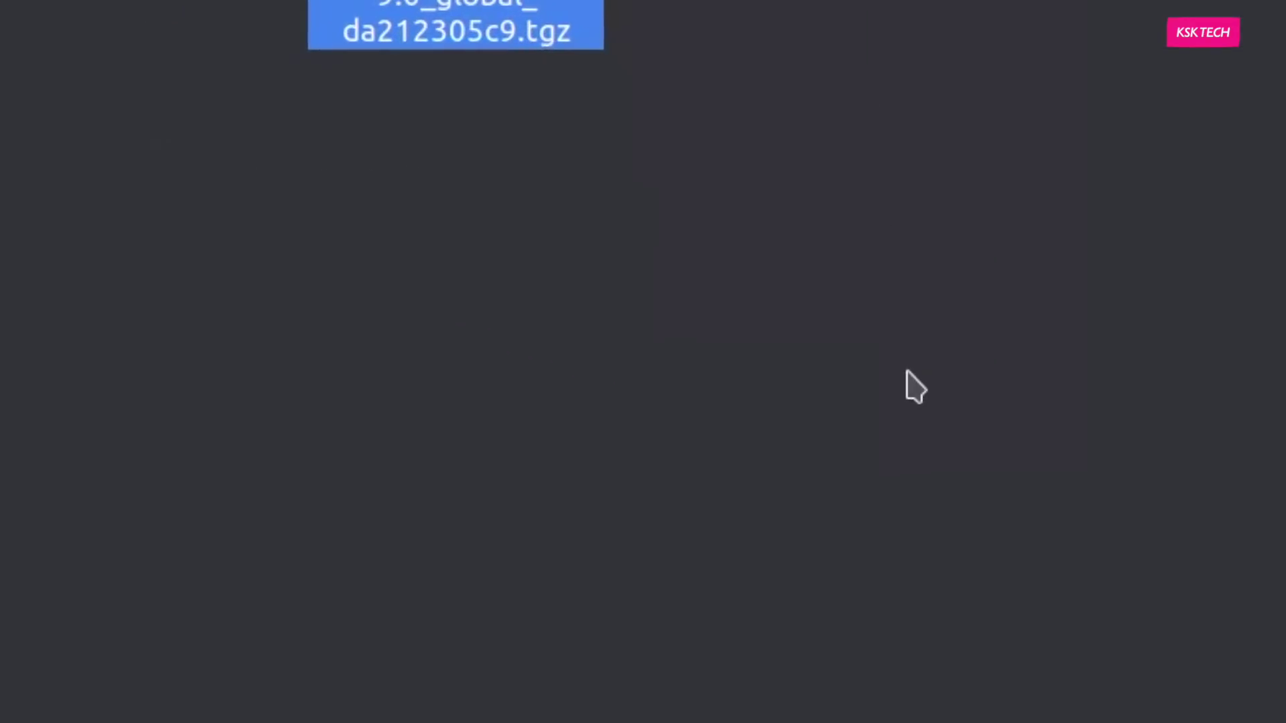
right_click(568, 142)
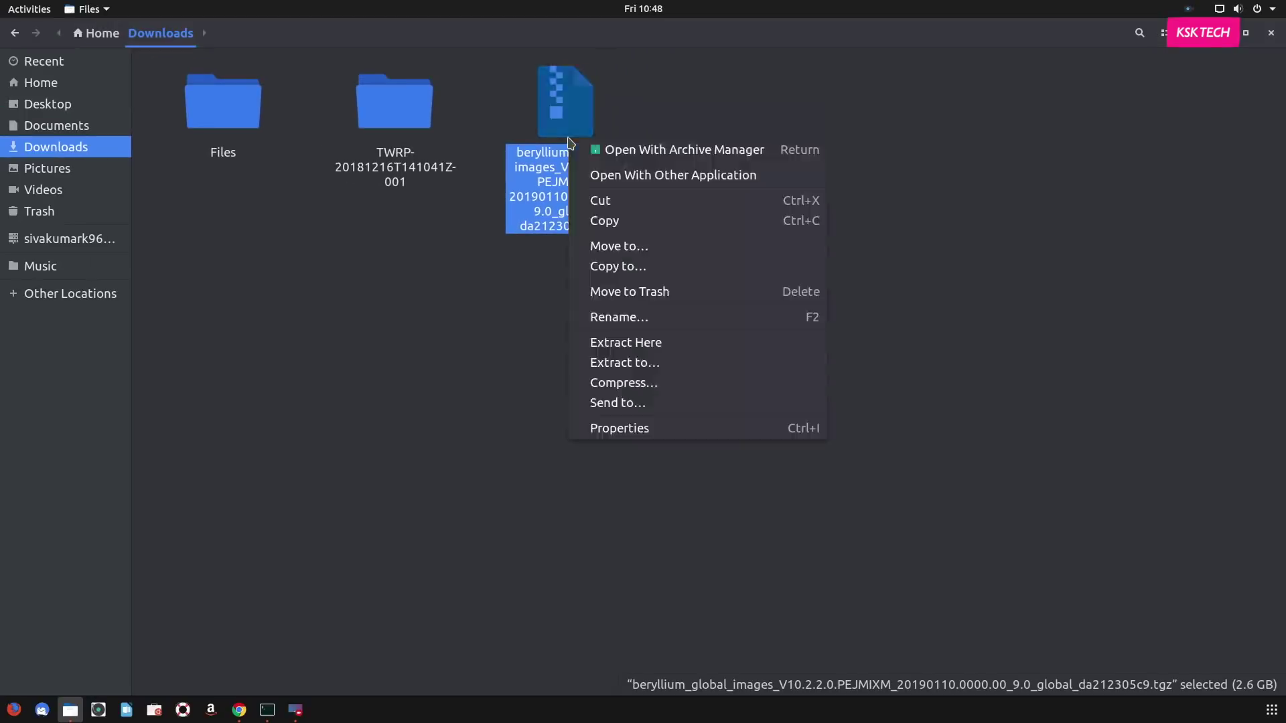
Open the .tgz in Archive Manager and extract its top-level beryllium folder to the Desktop.
left_click(616, 154)
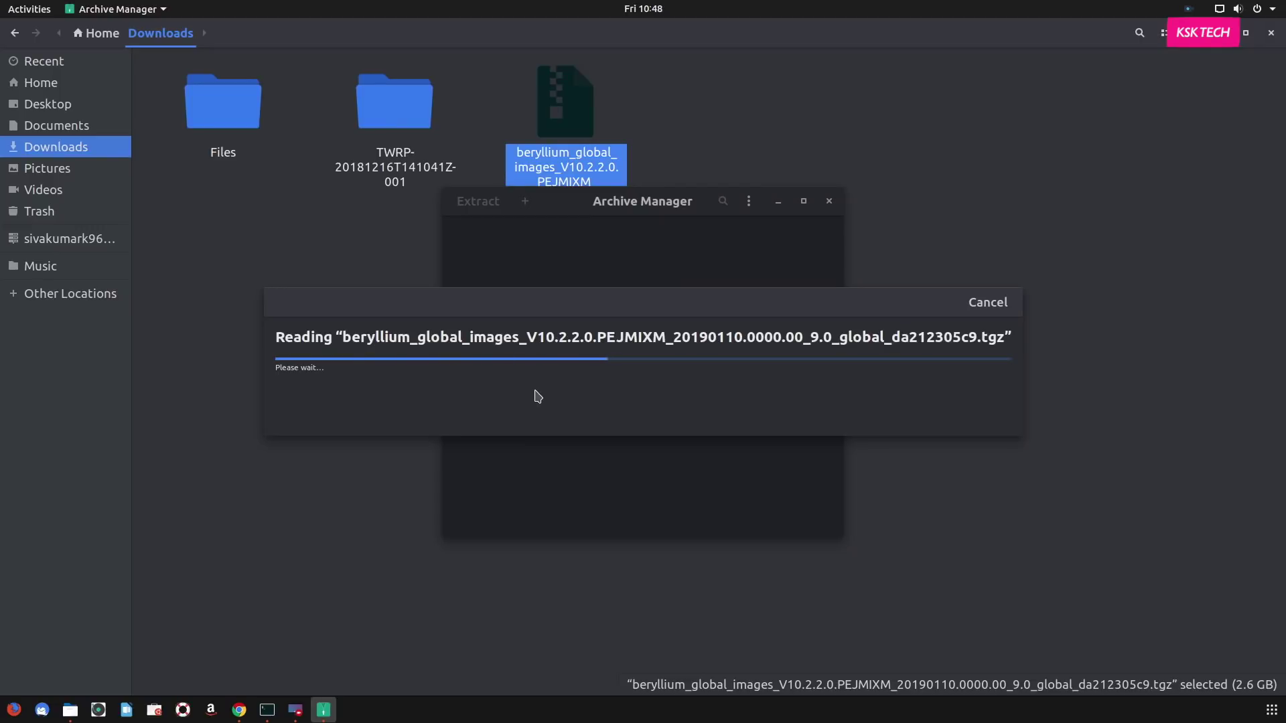
left_click(460, 234)
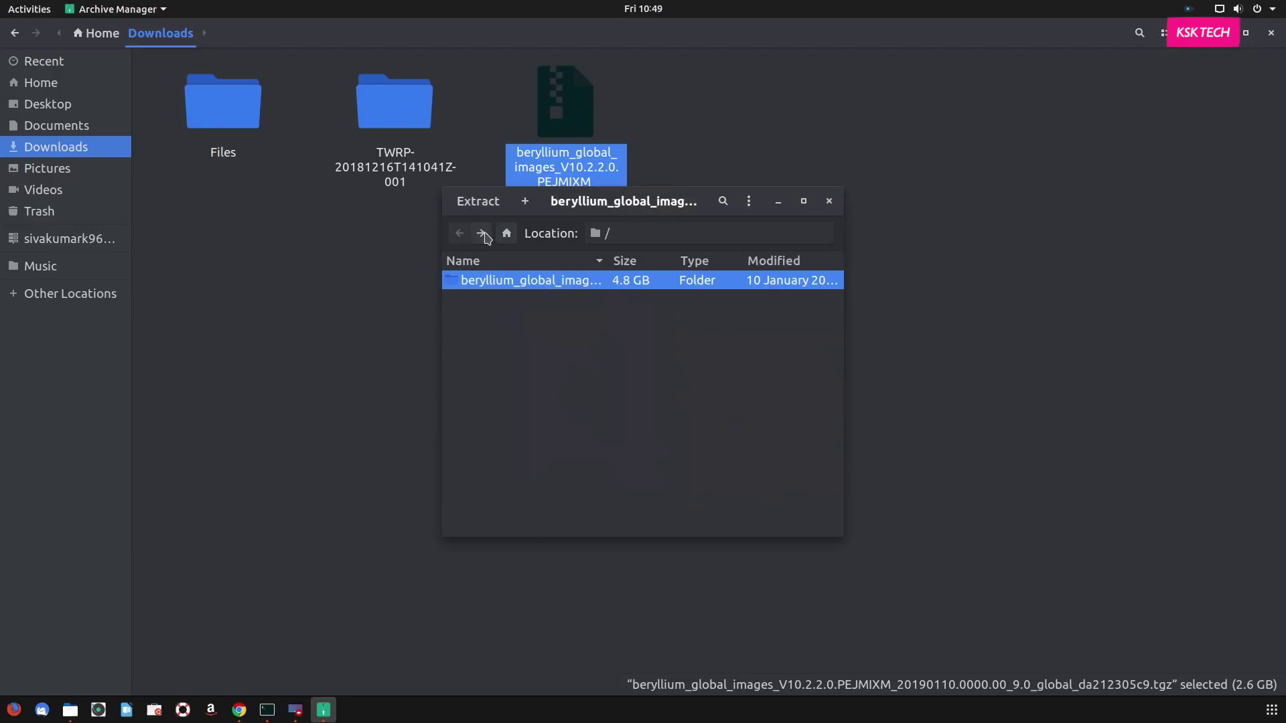
left_click(479, 202)
left_click(308, 124)
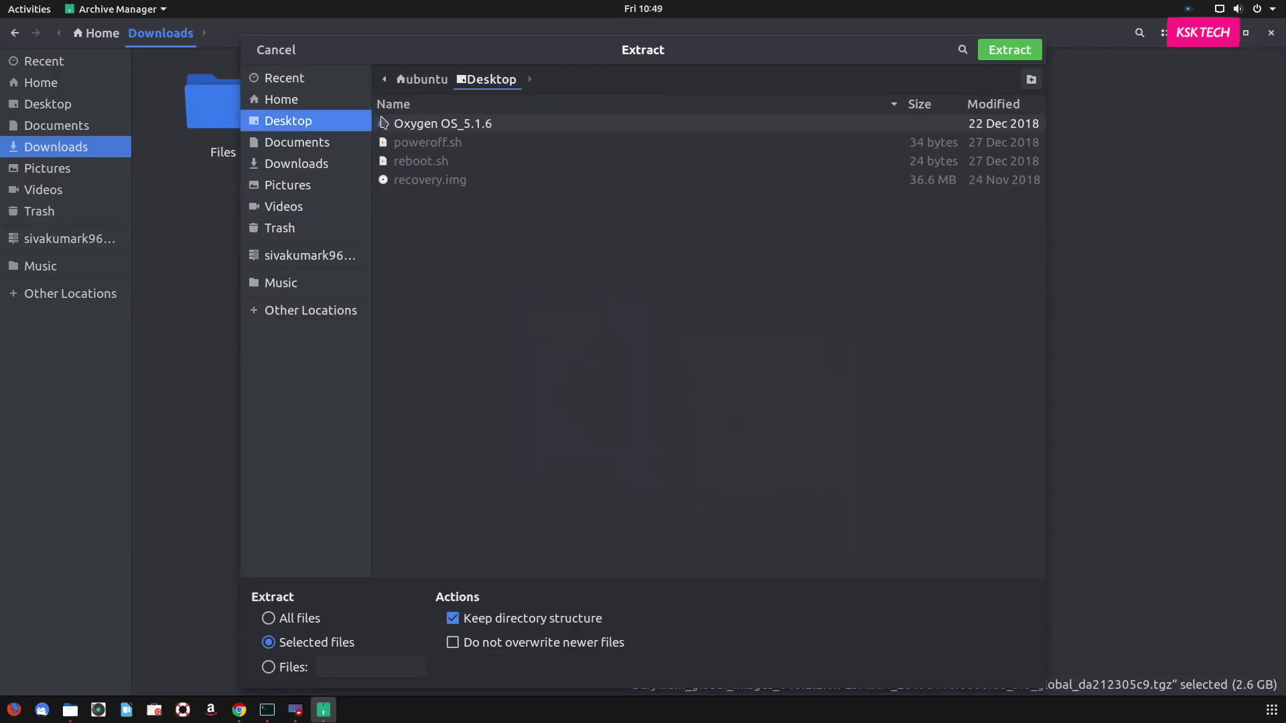
left_click(1006, 50)
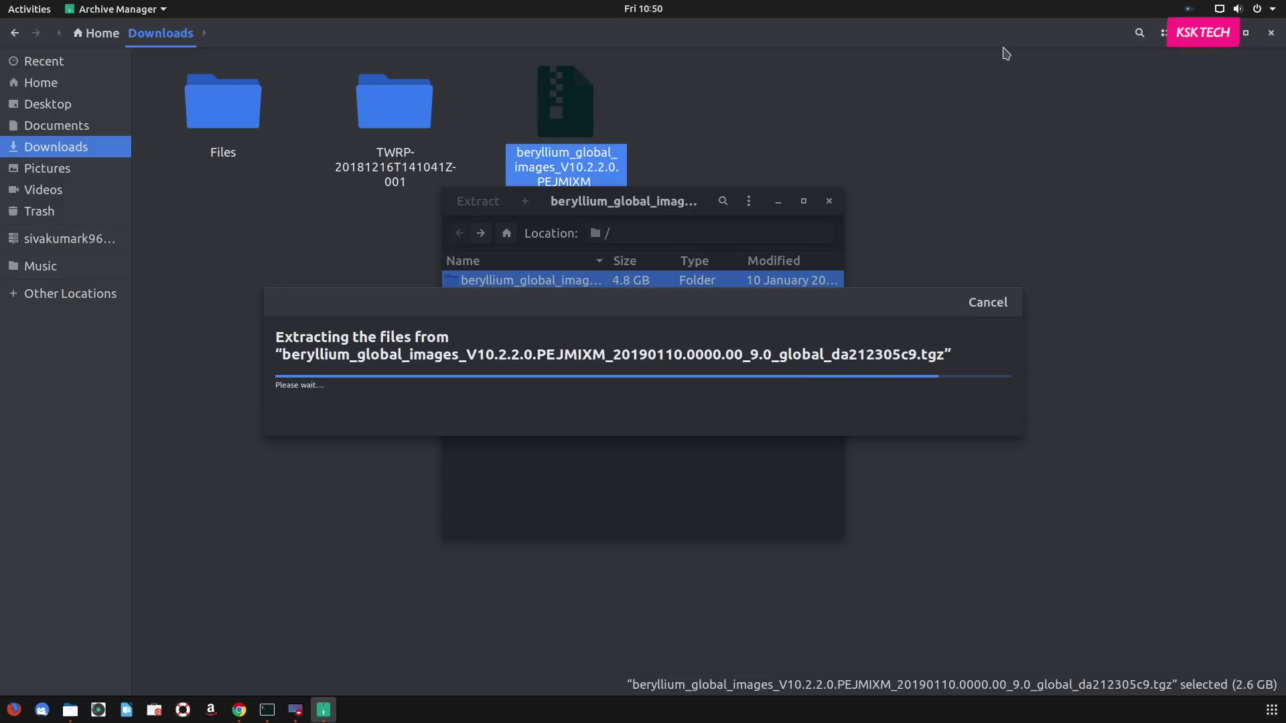
Close the extraction message and archive window, then organize desktop icons by name.
key("Escape")
left_click(829, 201)
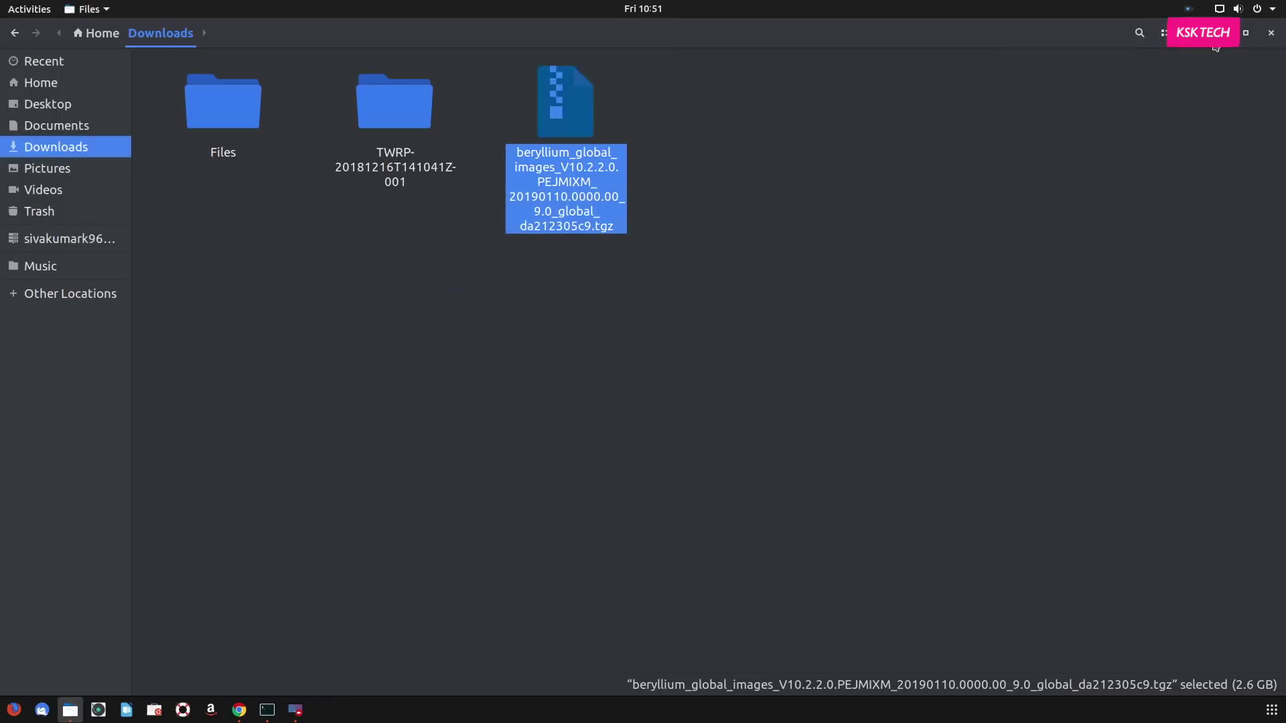
key("ctrl+w")
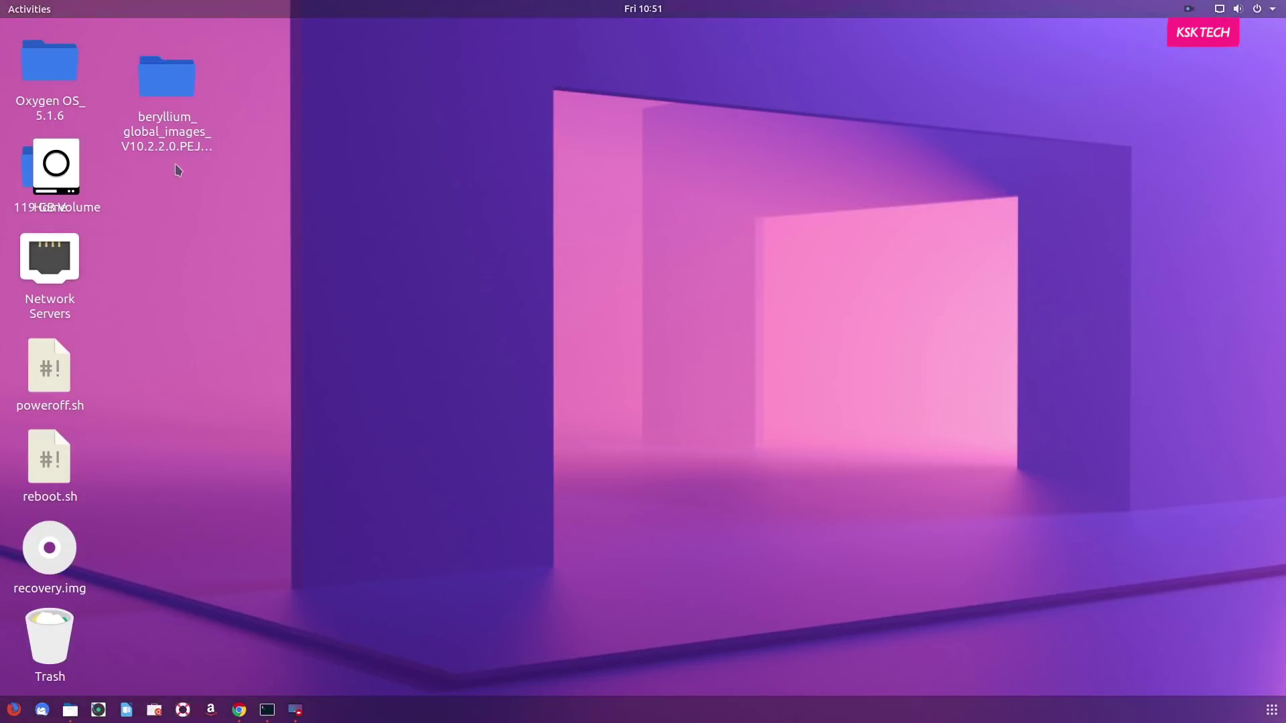
right_click(229, 315)
left_click(277, 424)
Rename the extracted beryllium folder to PIE and check its twelve files.
key("Home")
key("F2")
type("PIE")
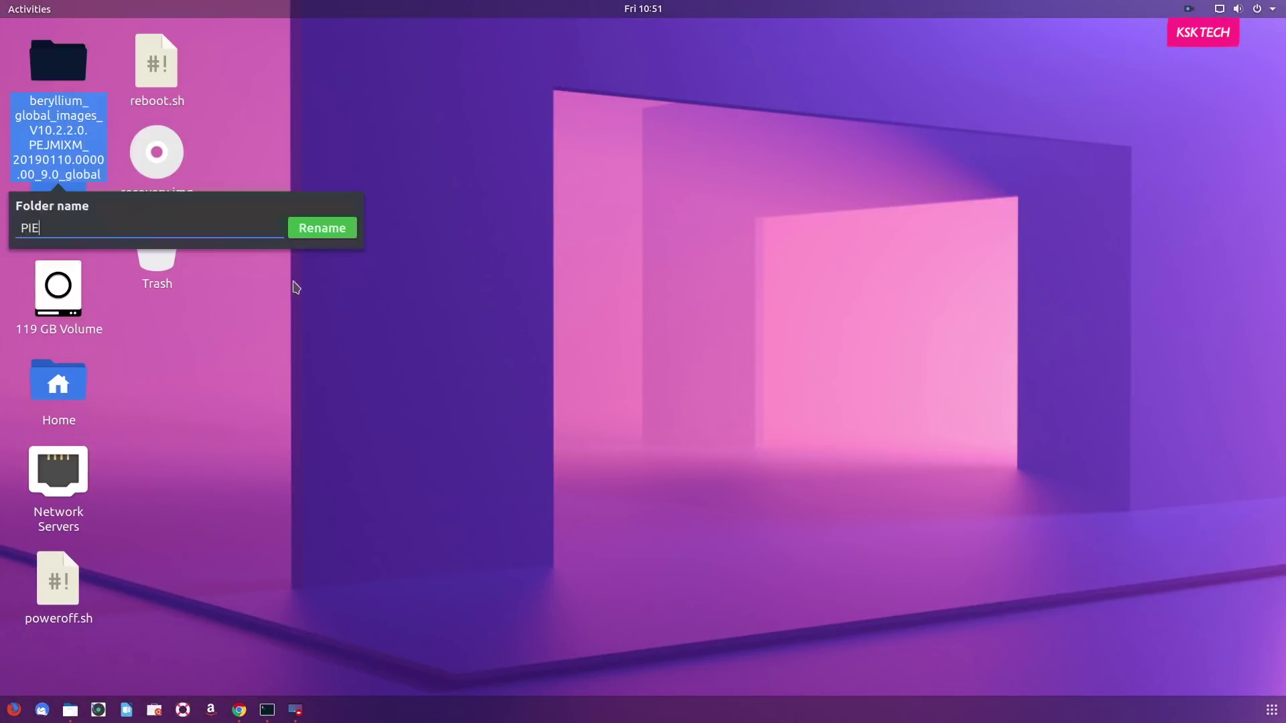
left_click(344, 228)
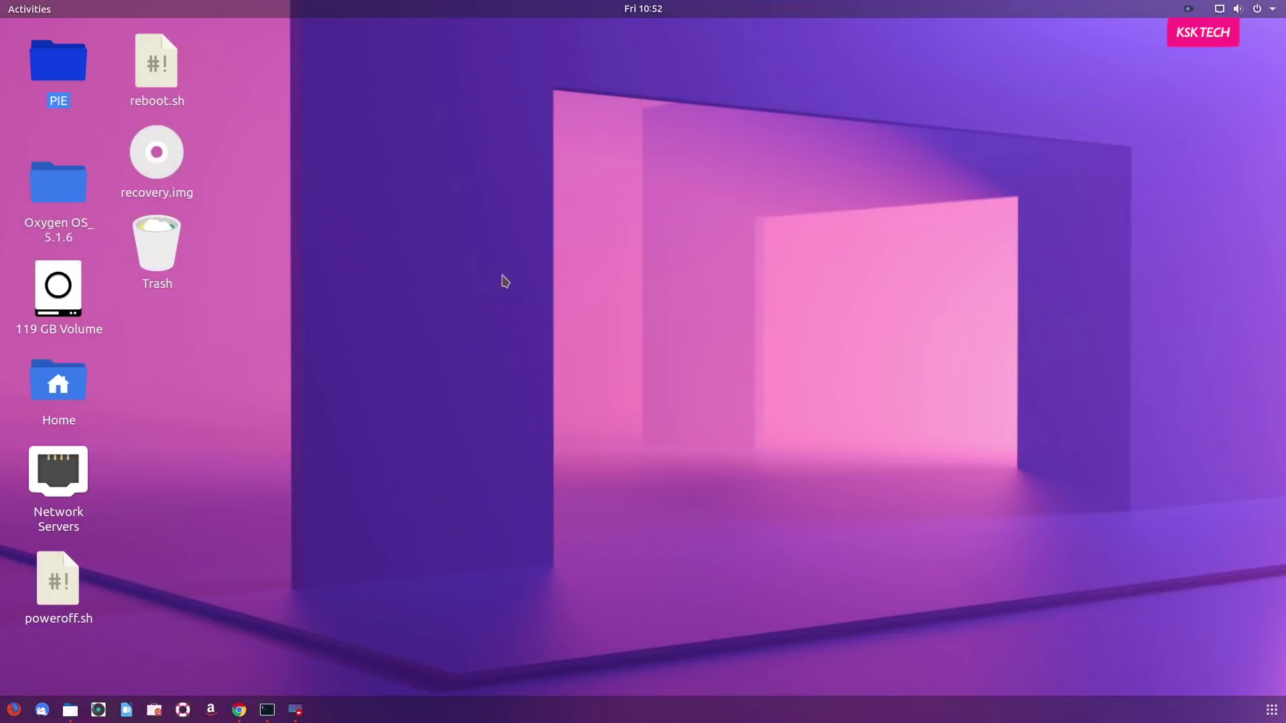
double_click(27, 64)
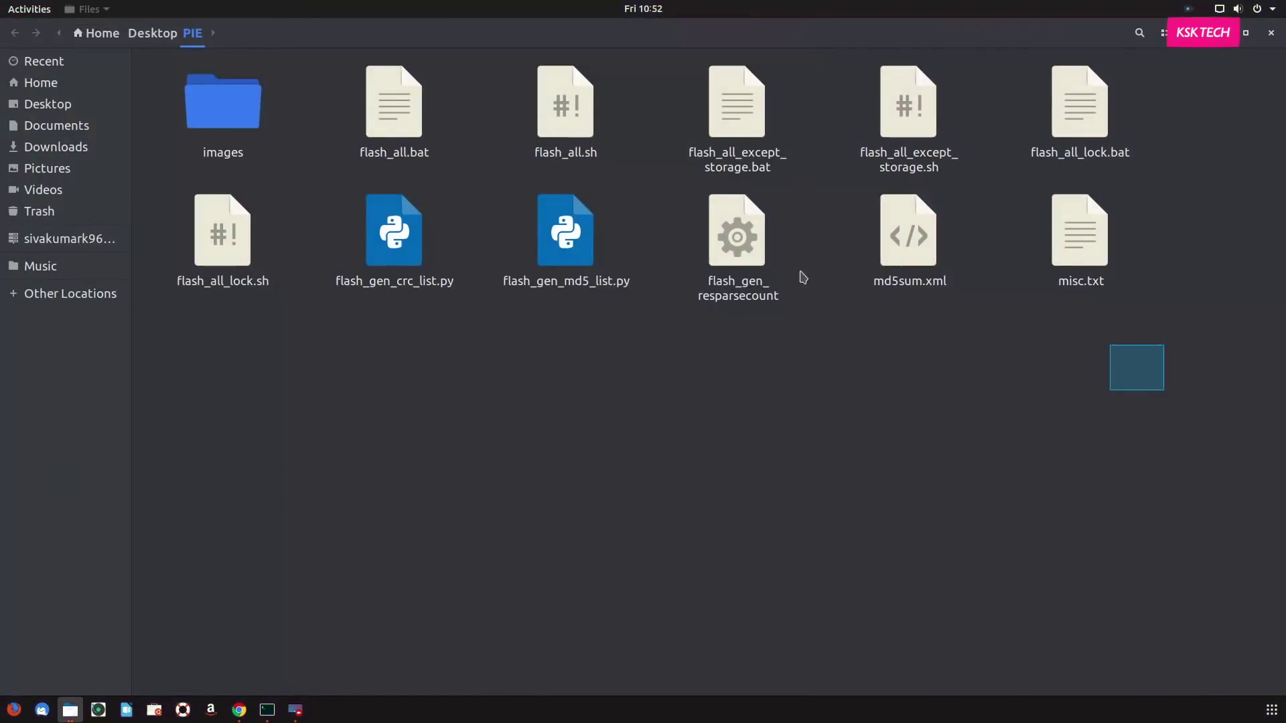
left_click_drag(803, 276, 207, 115)
left_click(531, 445)
left_click(1273, 33)
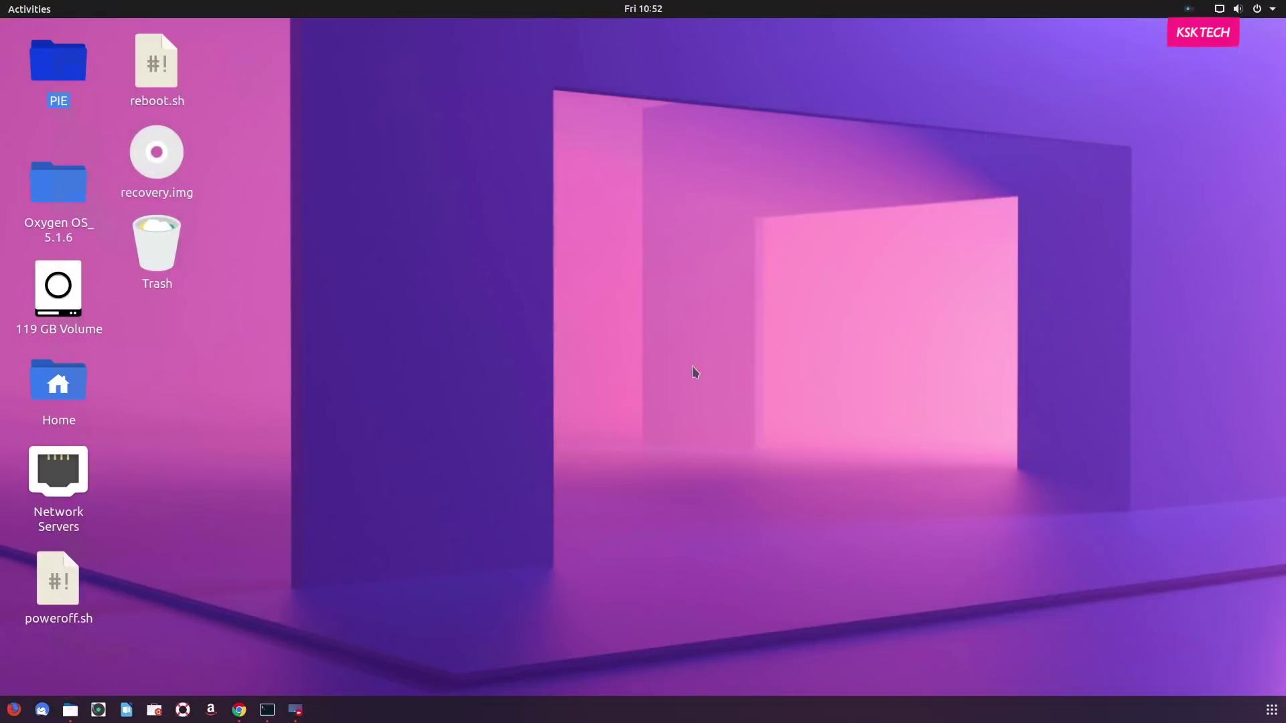
In a new terminal, run pwd and cd into ~/Desktop/PIE by dropping the folder.
left_click(267, 710)
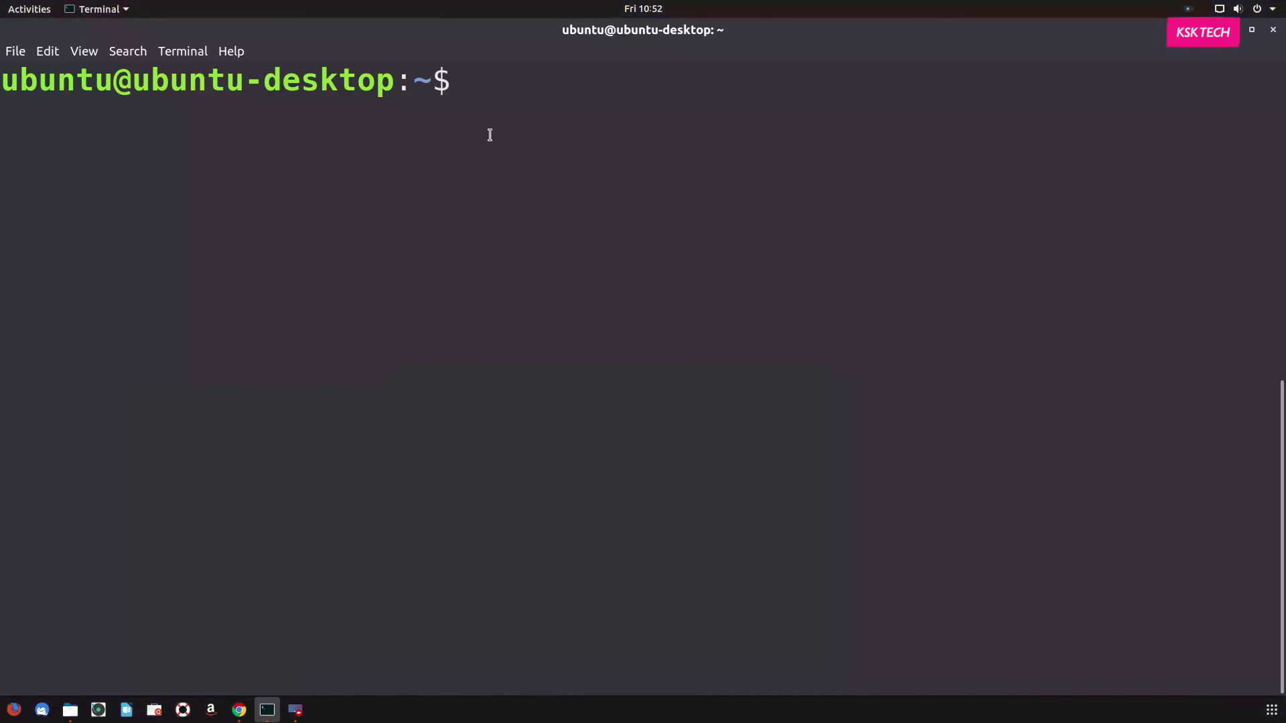
type("pwd")
key("Return")
type("cd")
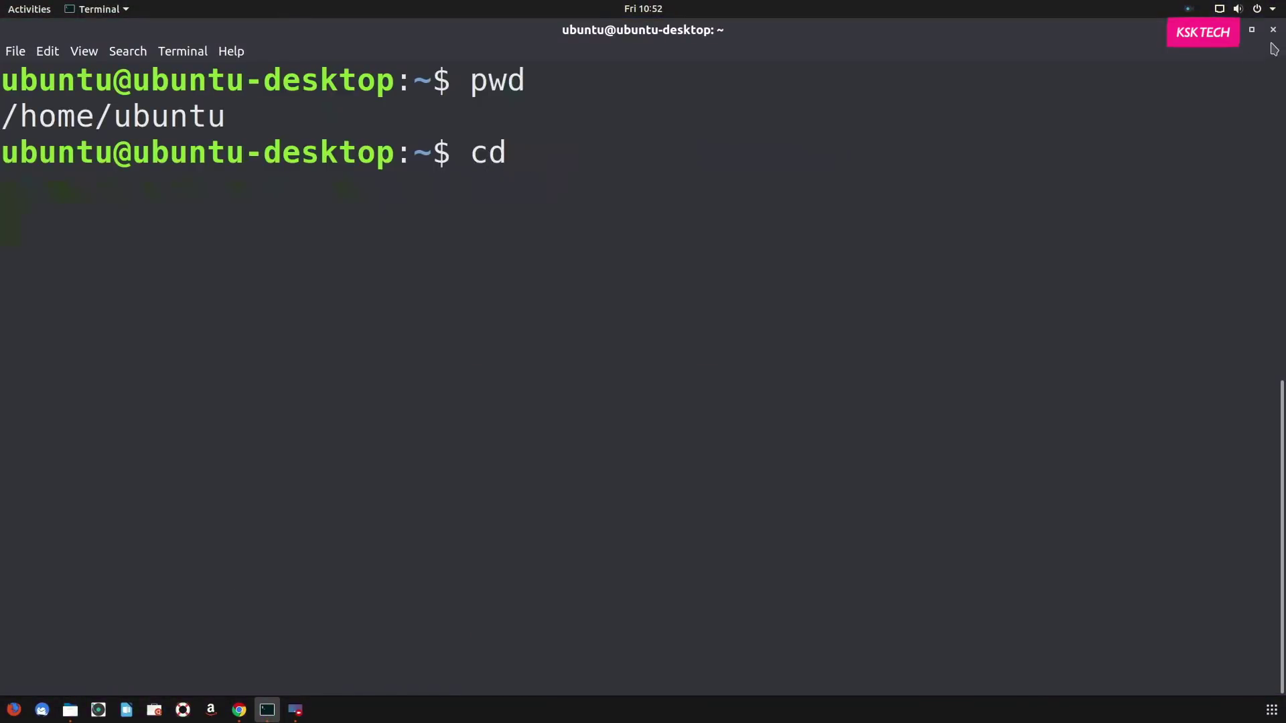
left_click(1251, 29)
left_click_drag(59, 62, 806, 192)
left_click(1210, 54)
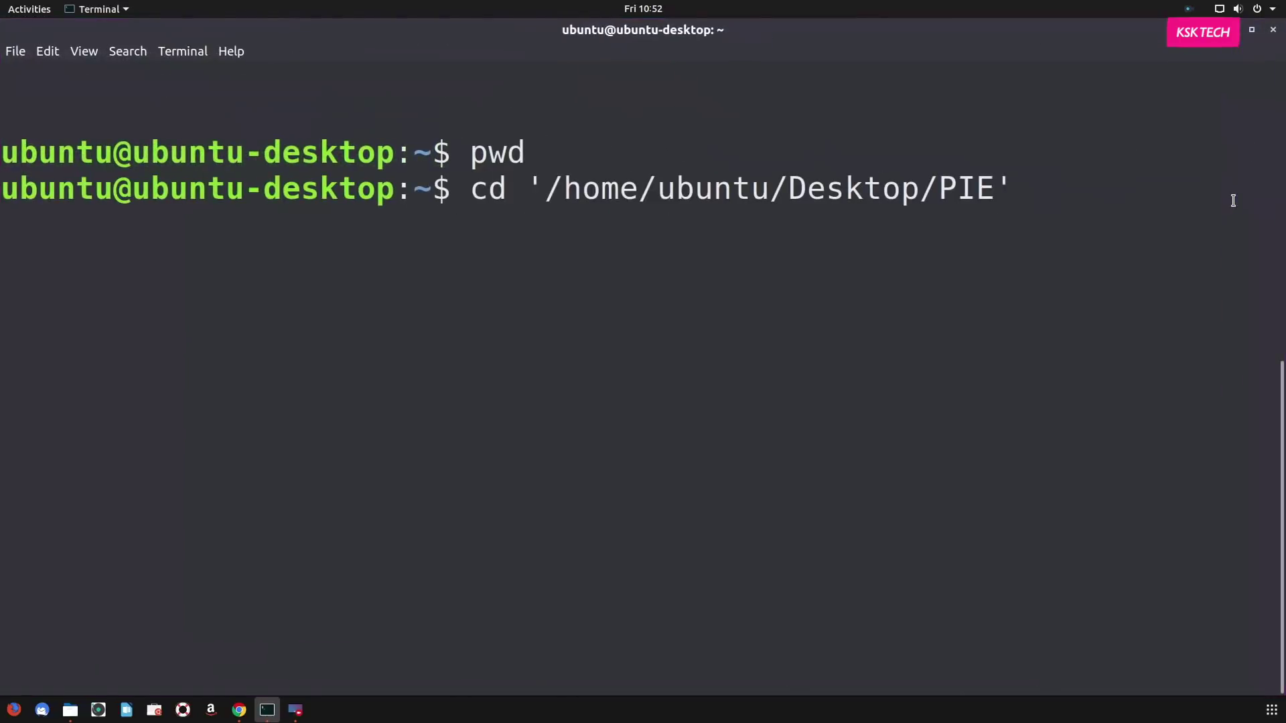
key("Return")
List the PIE shell scripts with ls *sh and give flash_all.sh 777 permissions.
type("clear")
key("Return")
type("ls *sh")
key("Return")
left_click_drag(613, 99, 767, 99)
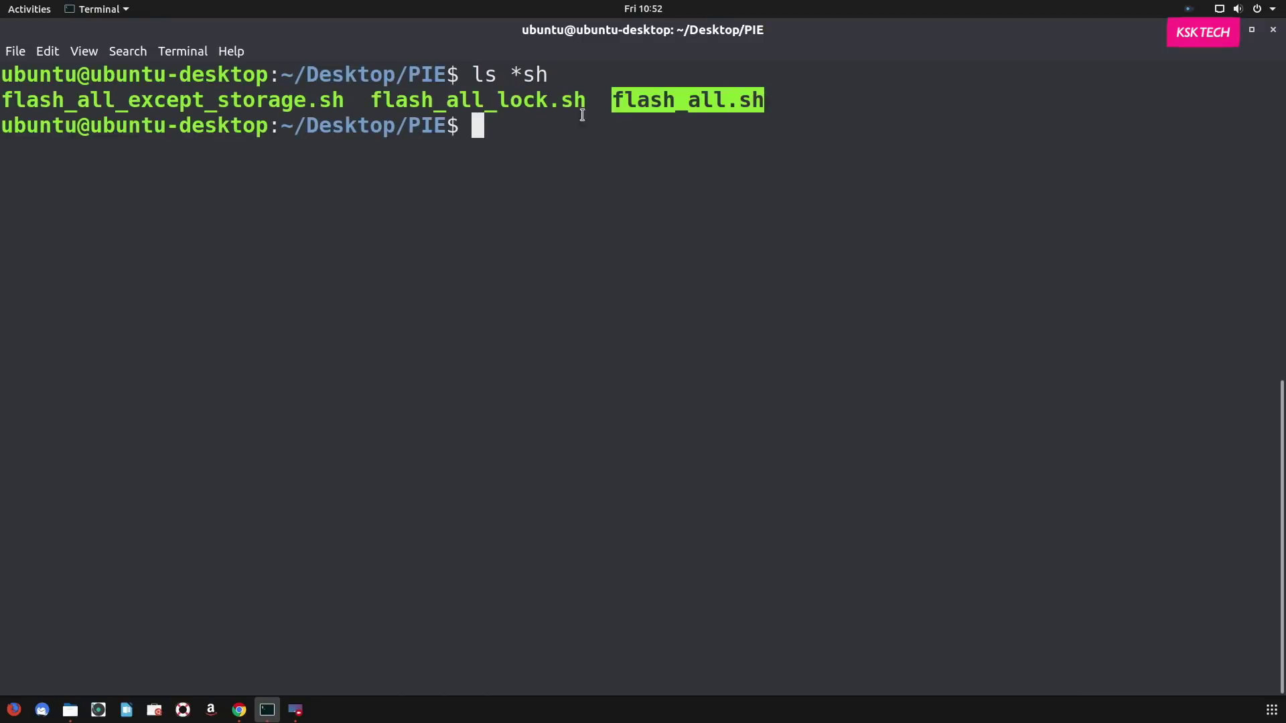
type("sudo chmod 777 flash_all.sh")
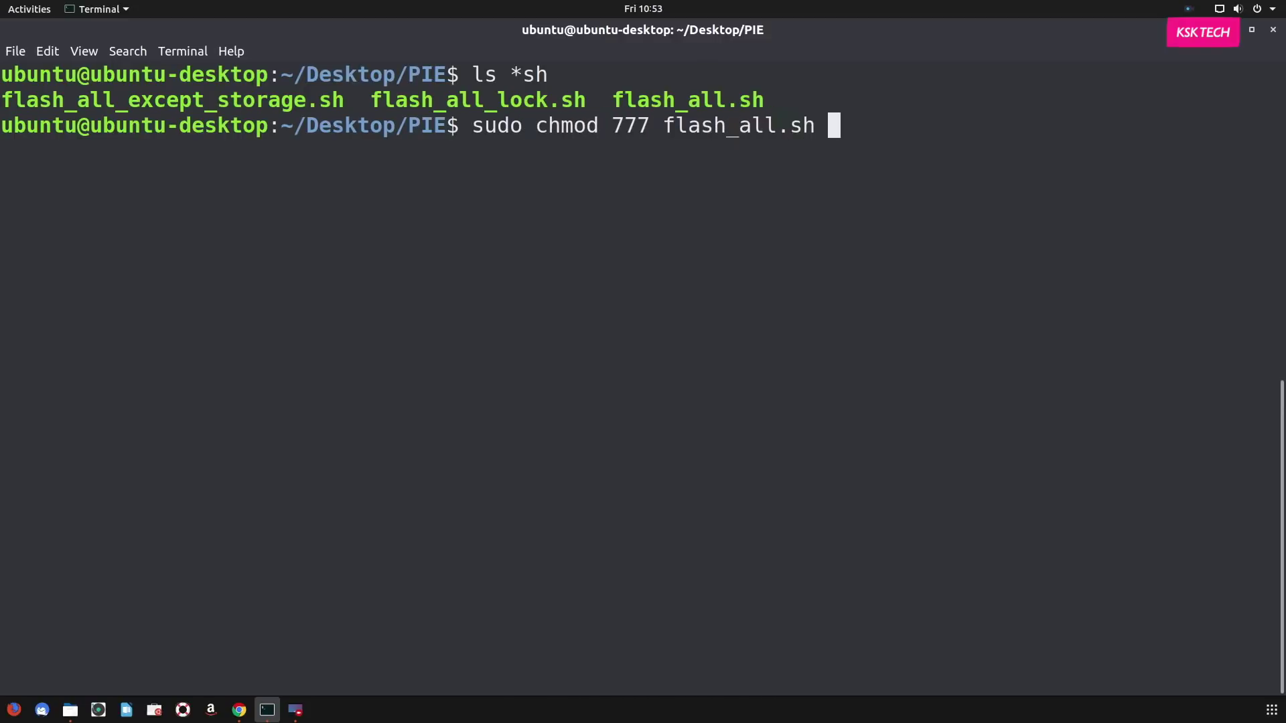
key("Return")
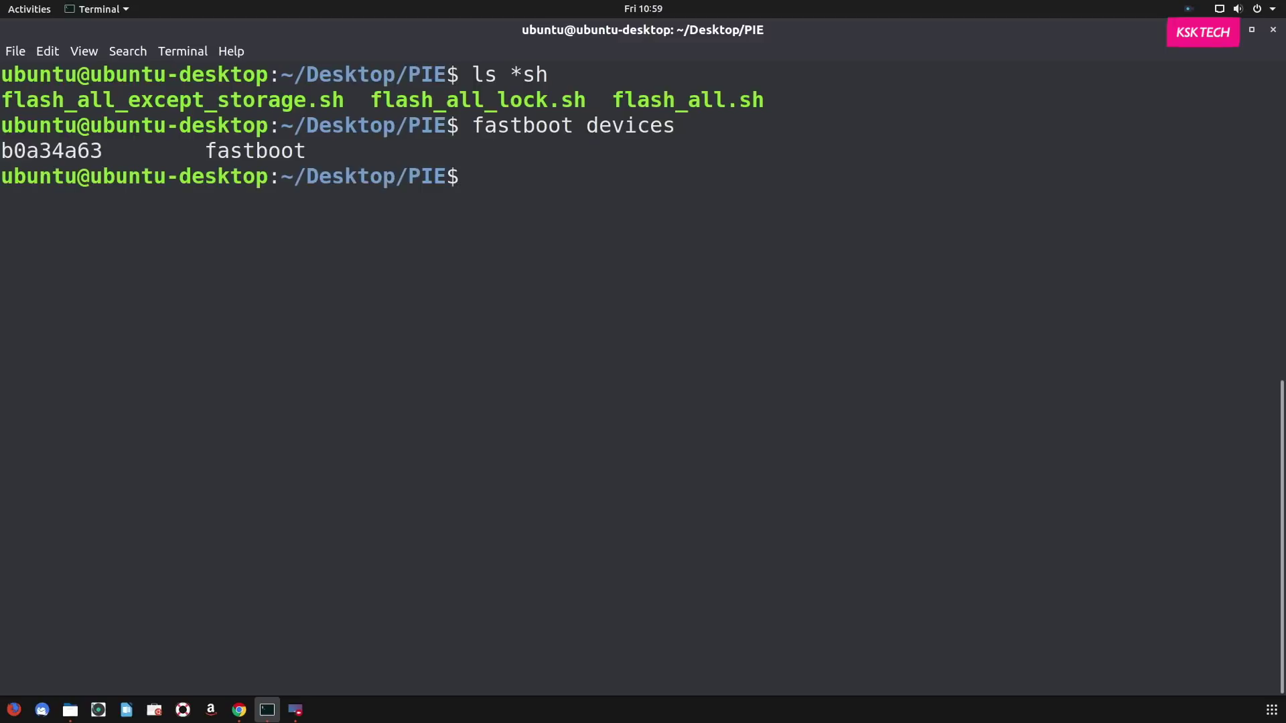
Confirm the phone's serial in fastboot devices, then run sudo ./flash_all.sh to start flashing.
double_click(20, 152)
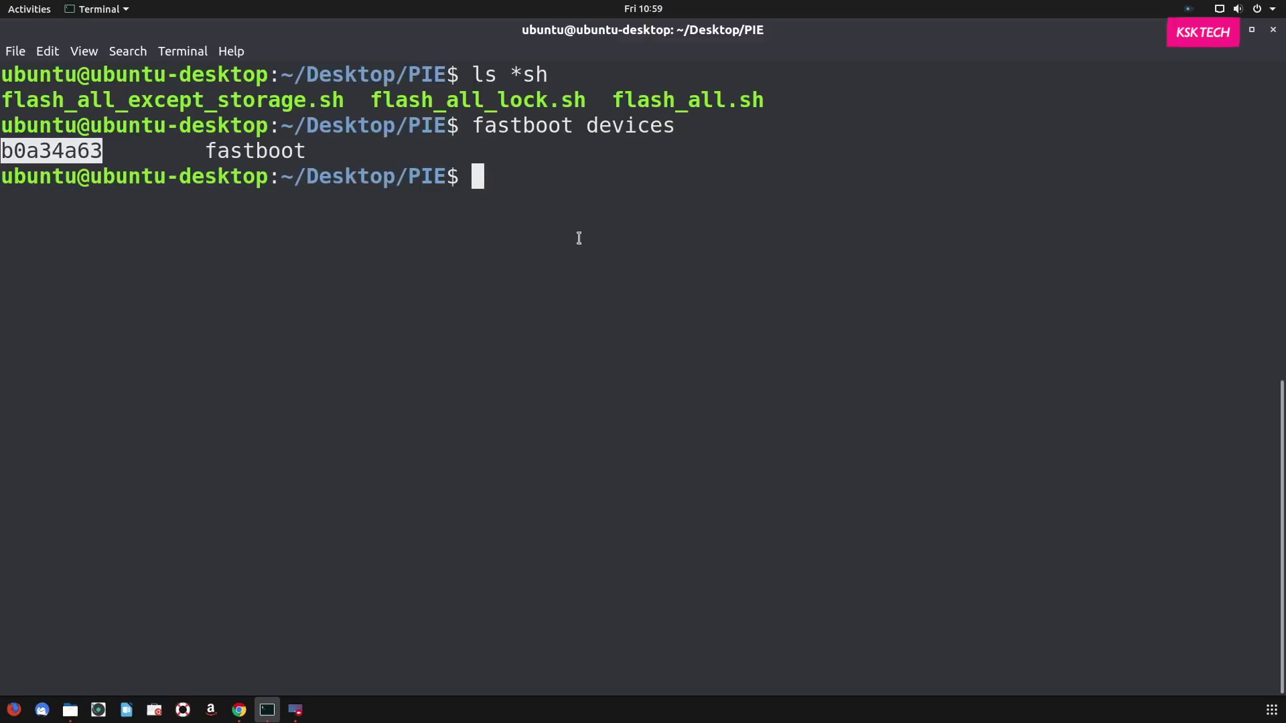
left_click(567, 200)
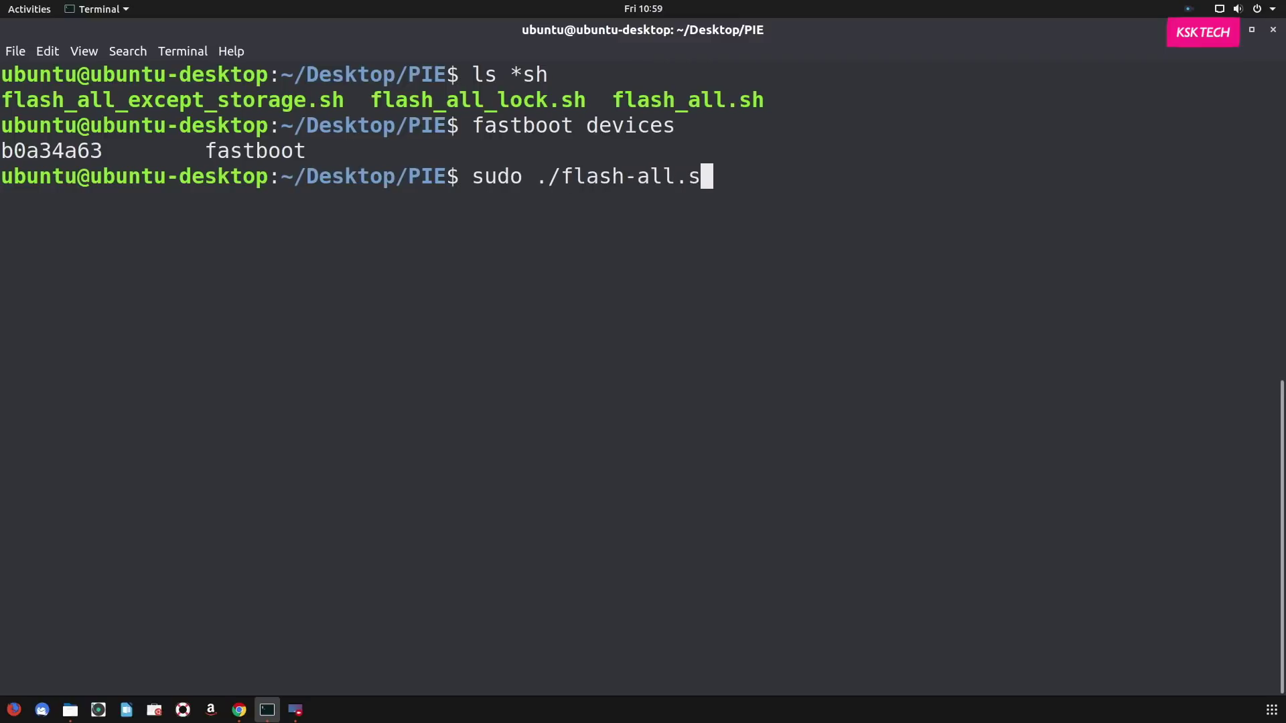
key("BackSpace")
type("_al")
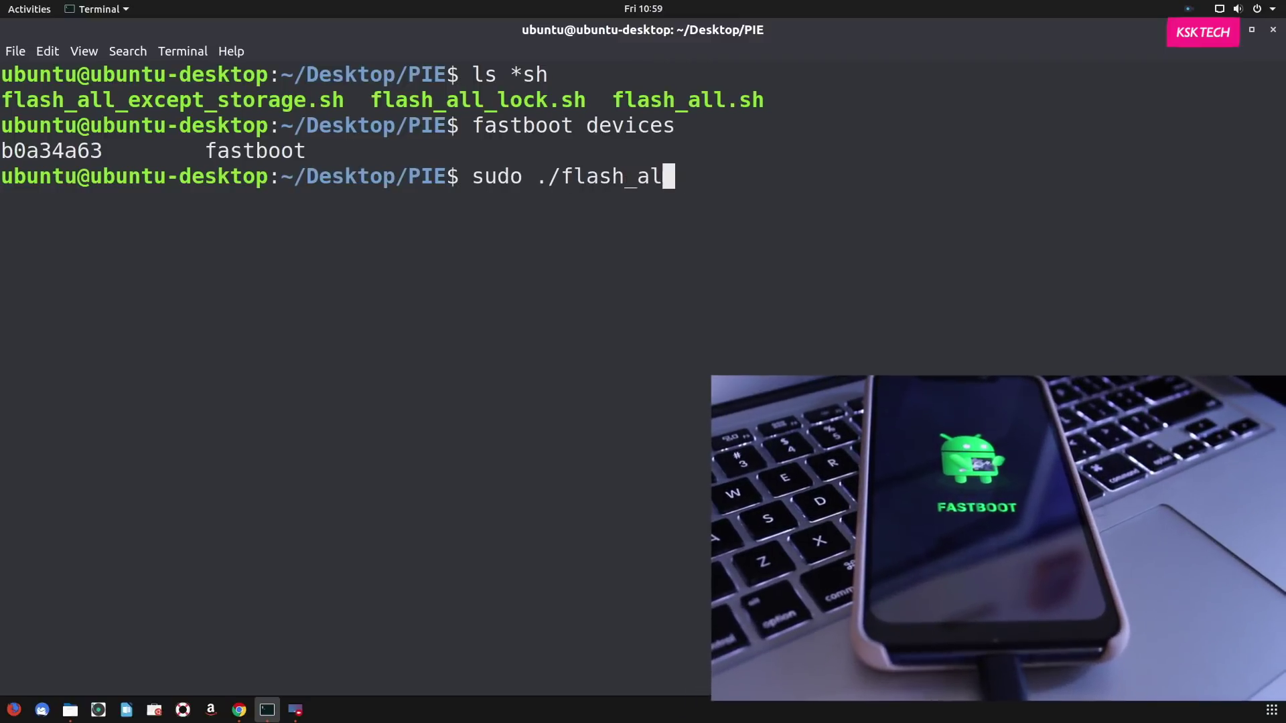
type("l.sh")
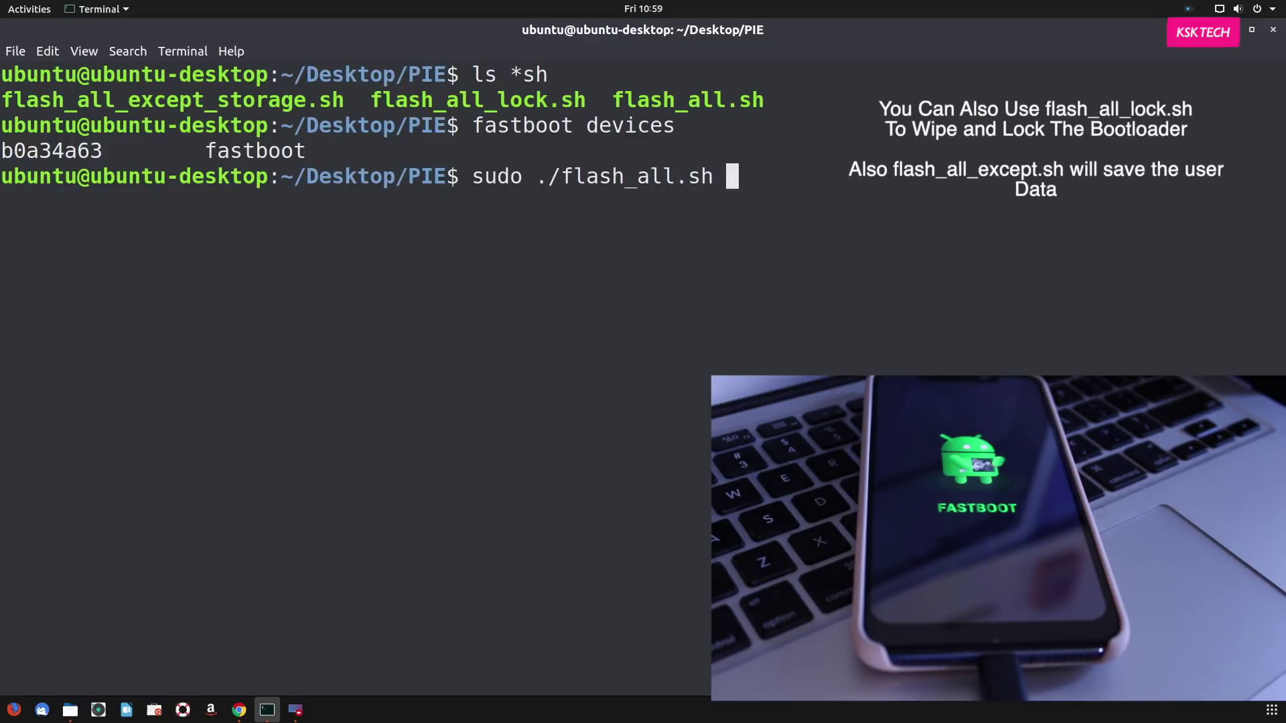
key("Return")
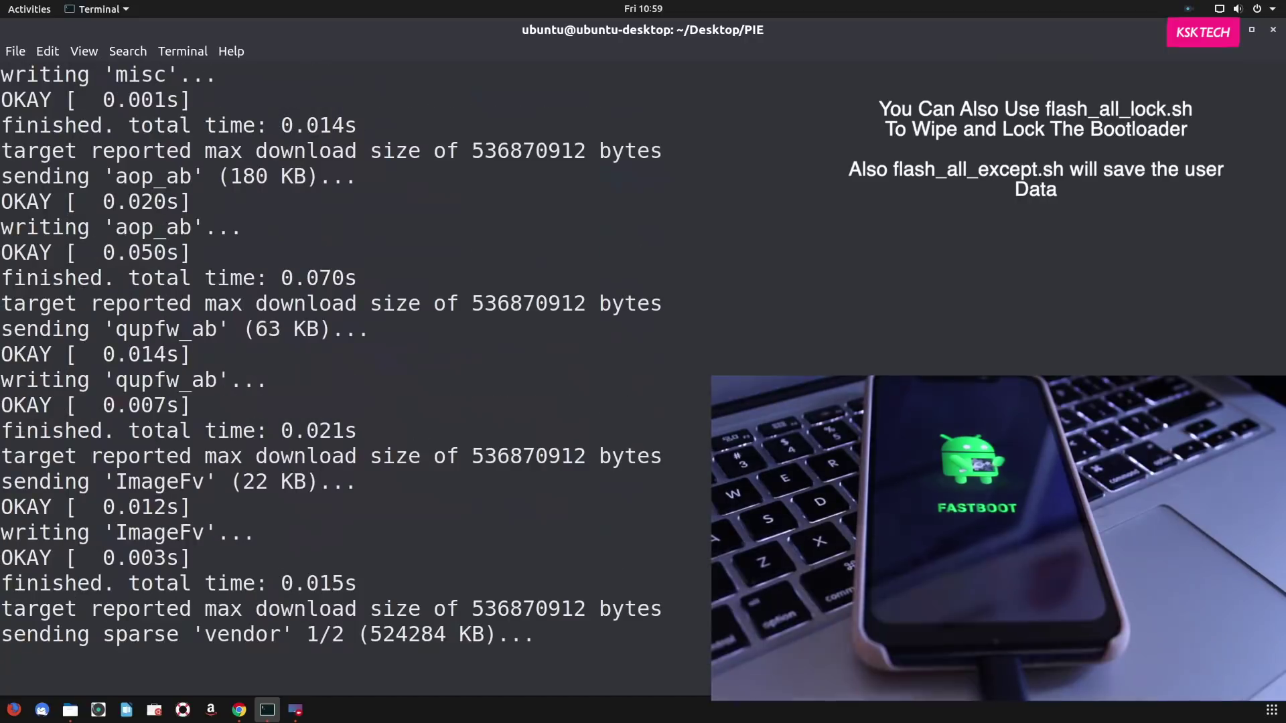